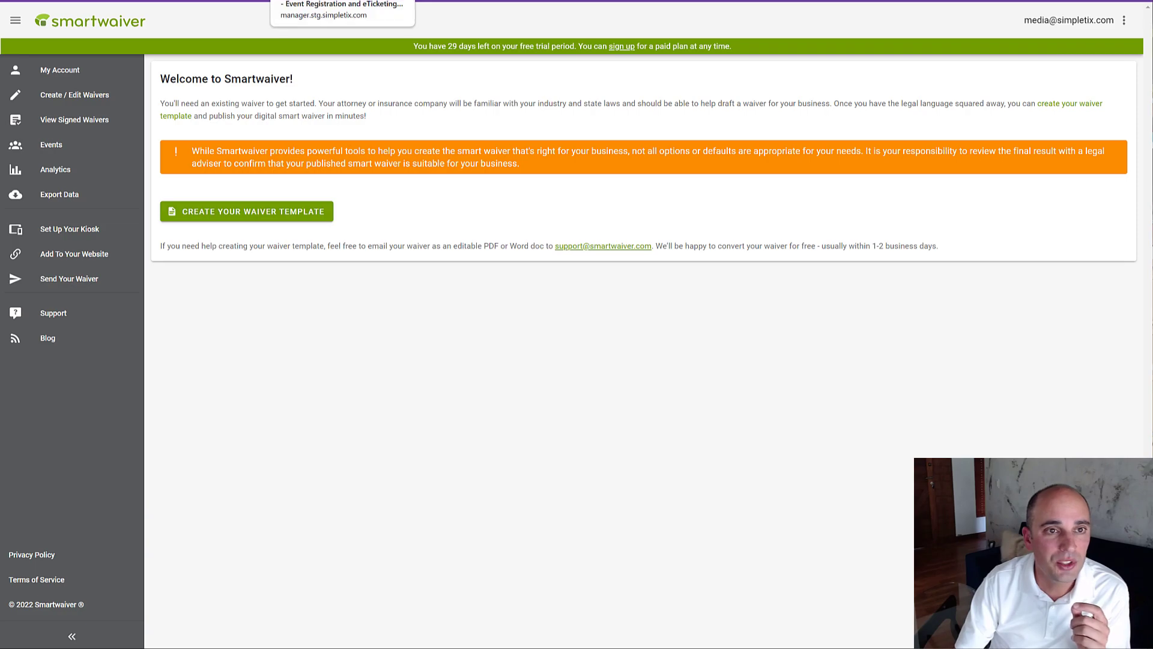
Step: In SimpleTix settings, open the Smartwaiver plugin under Plugins, which asks for an API key
{"action": "left_click", "coordinate": [337, 1]}
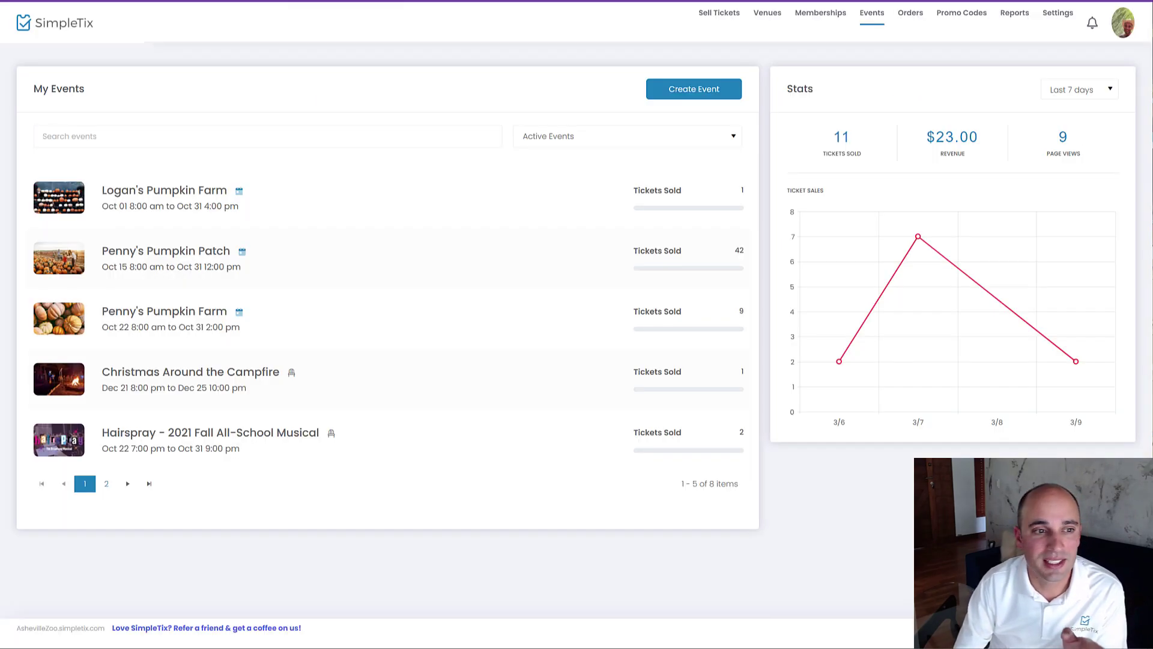
{"action": "left_click", "coordinate": [1052, 17]}
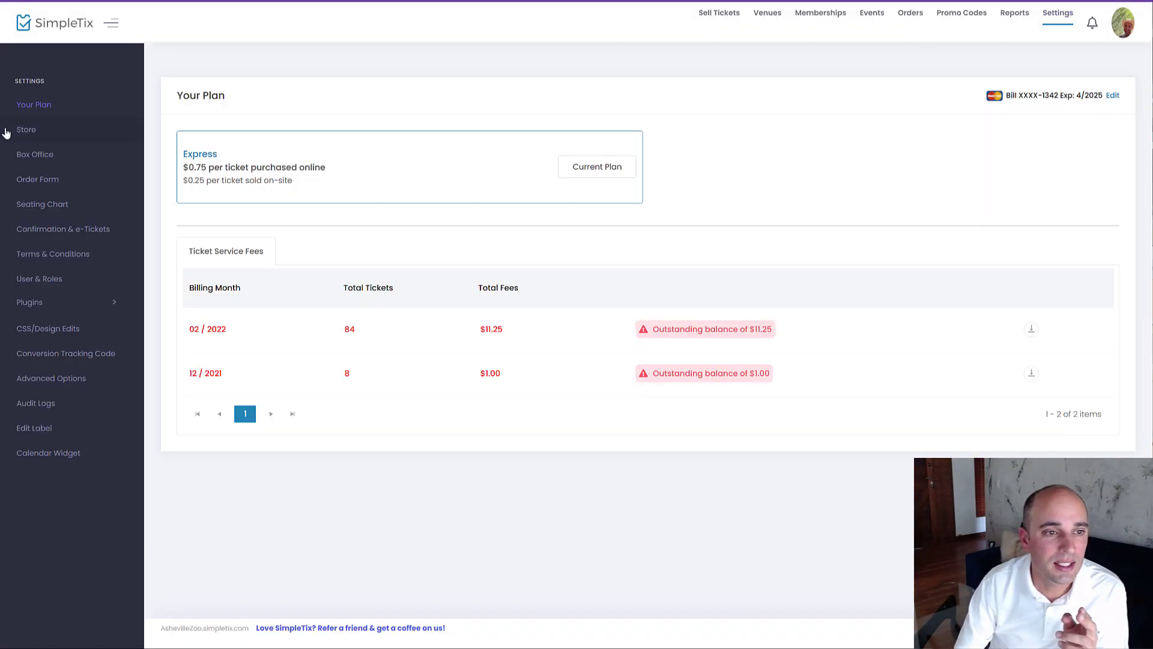
{"action": "left_click", "coordinate": [43, 303]}
{"action": "left_click", "coordinate": [66, 354]}
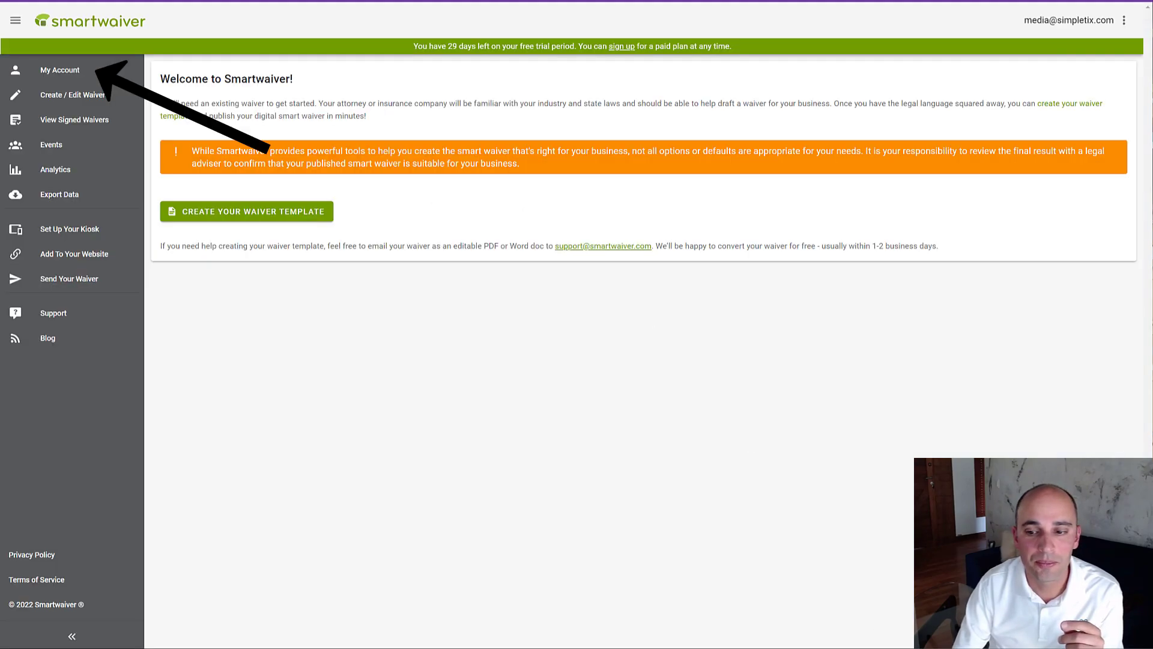
Step: Go to My Account's API Keys page in Smartwaiver, which lists no keys yet
{"action": "left_click", "coordinate": [105, 70]}
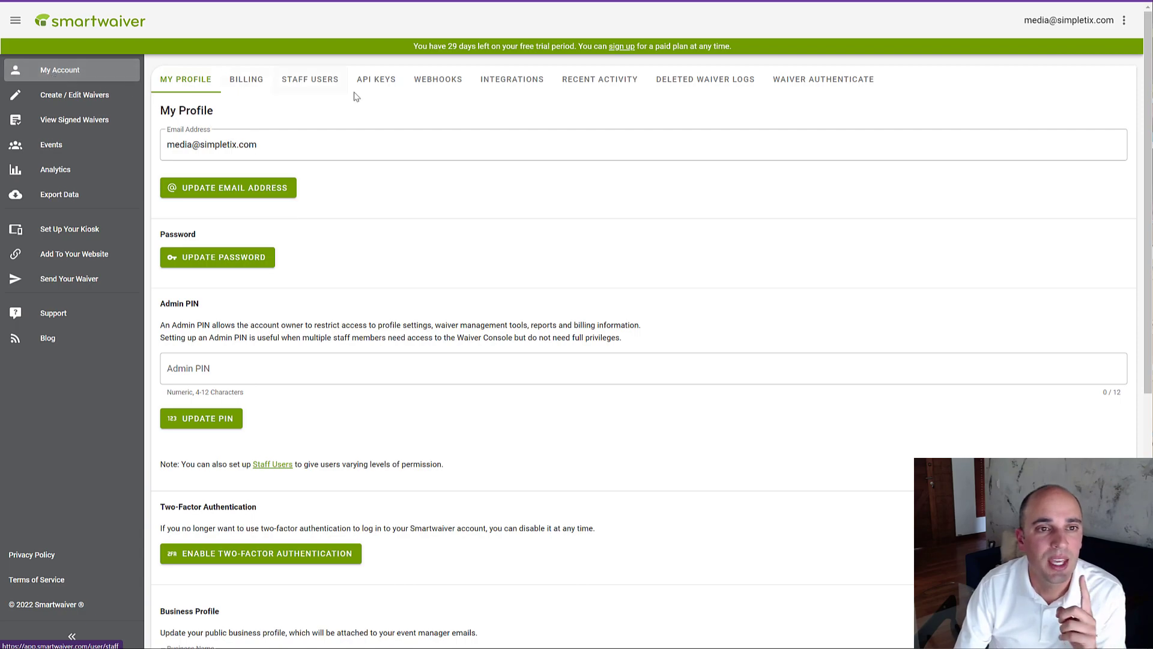
{"action": "left_click", "coordinate": [374, 84]}
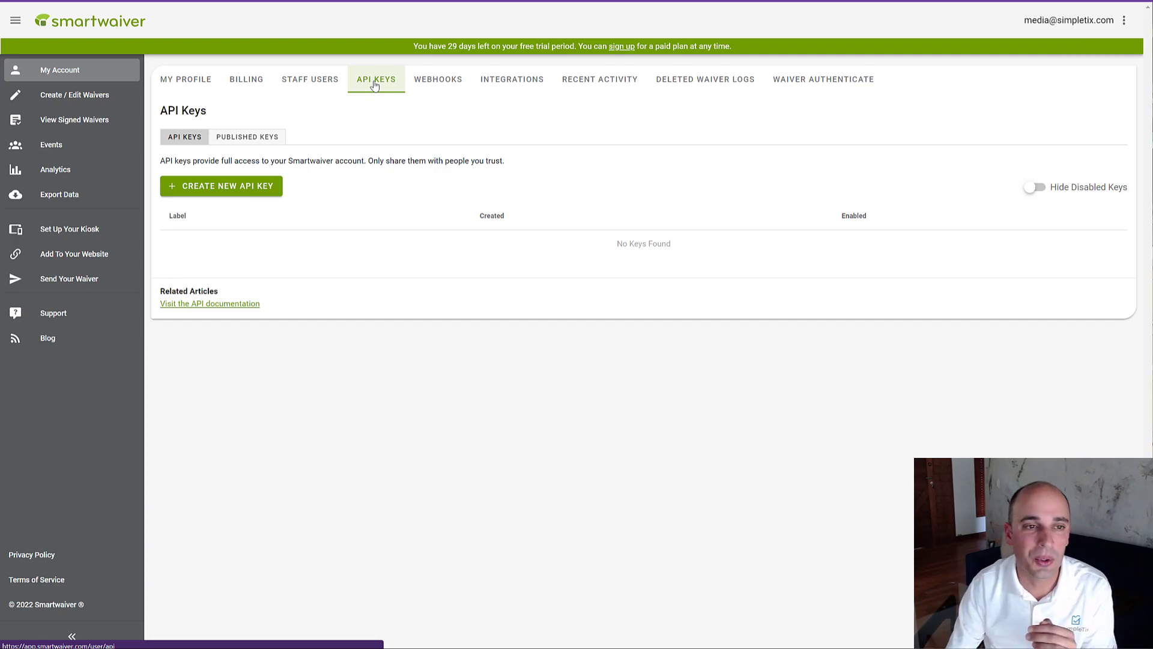
Step: Generate a Smartwaiver API key labelled 'simpletix key' and copy it to the clipboard
{"action": "left_click", "coordinate": [209, 190]}
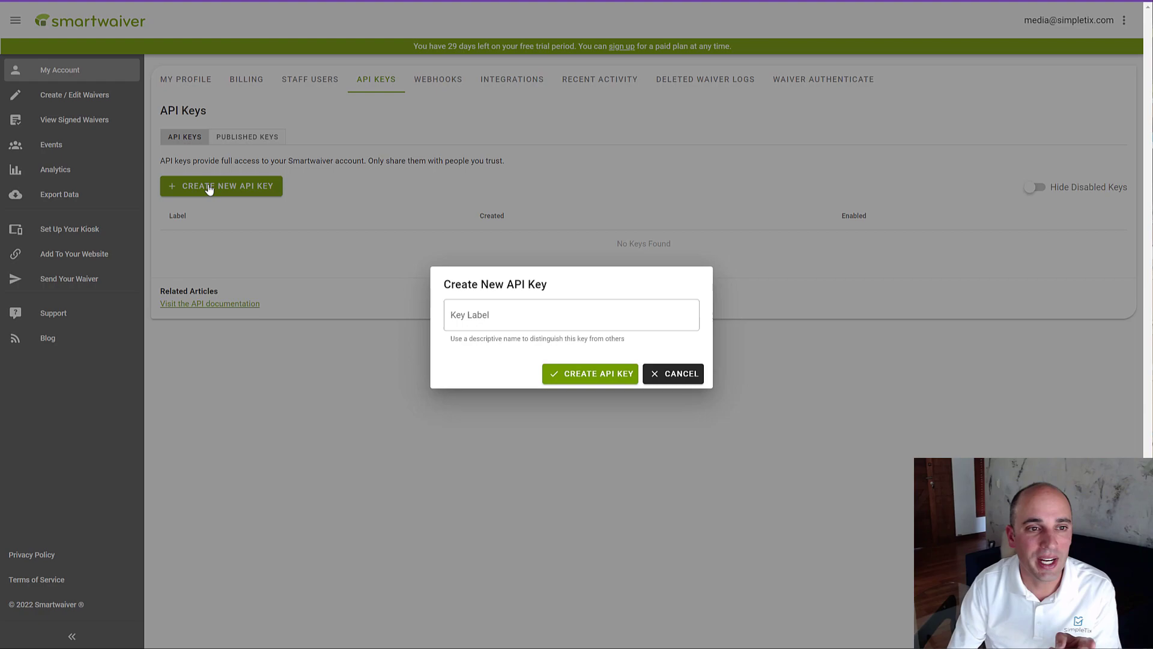
{"action": "left_click", "coordinate": [484, 313]}
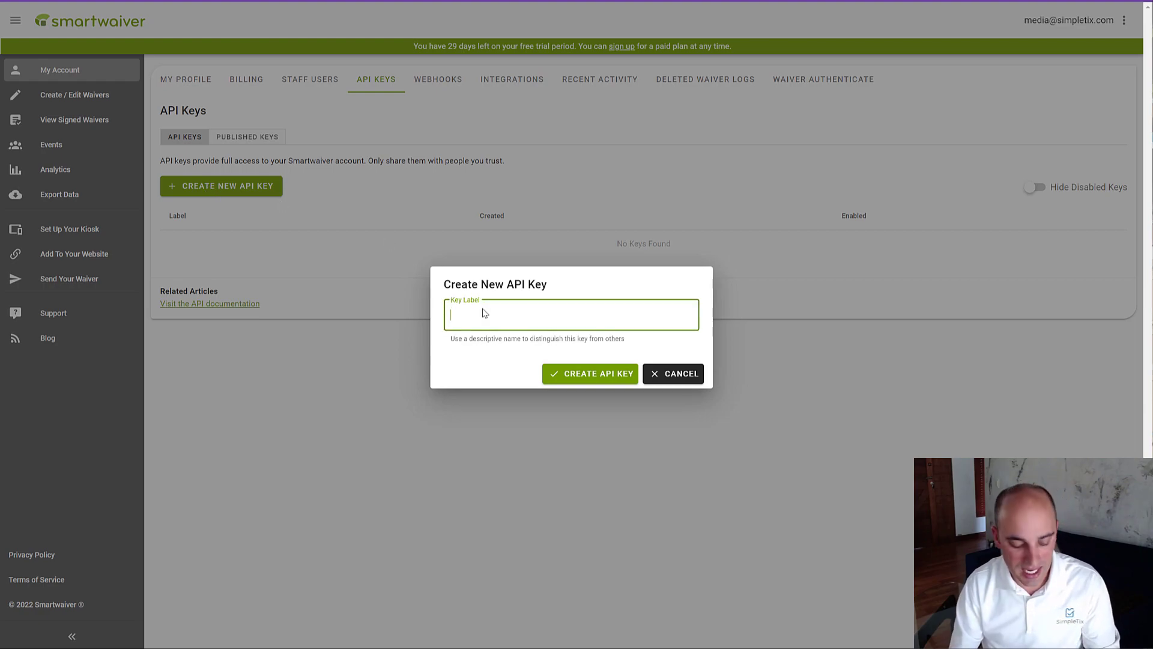
{"action": "type", "text": "simp"}
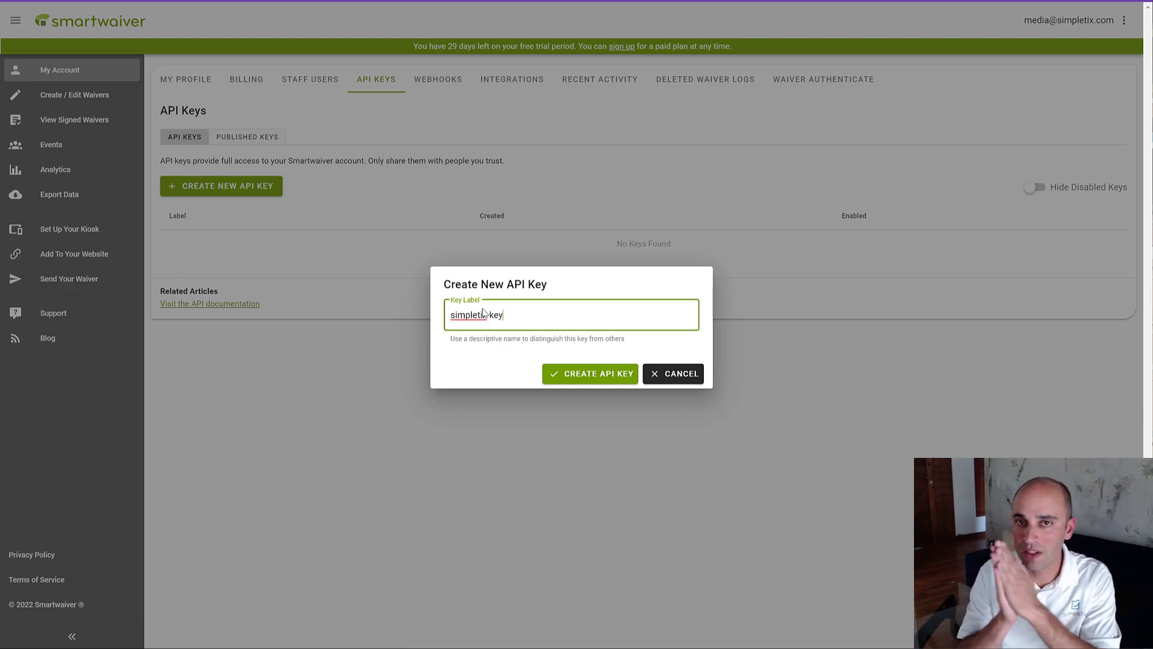
{"action": "type", "text": "letix key"}
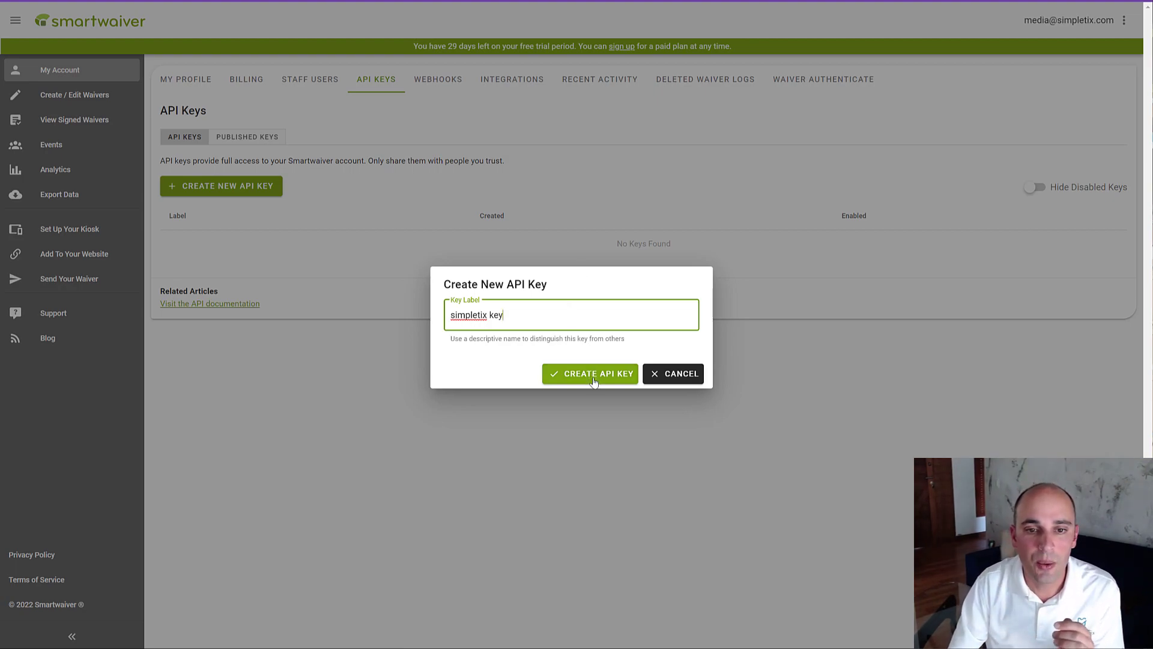
{"action": "left_click", "coordinate": [592, 375]}
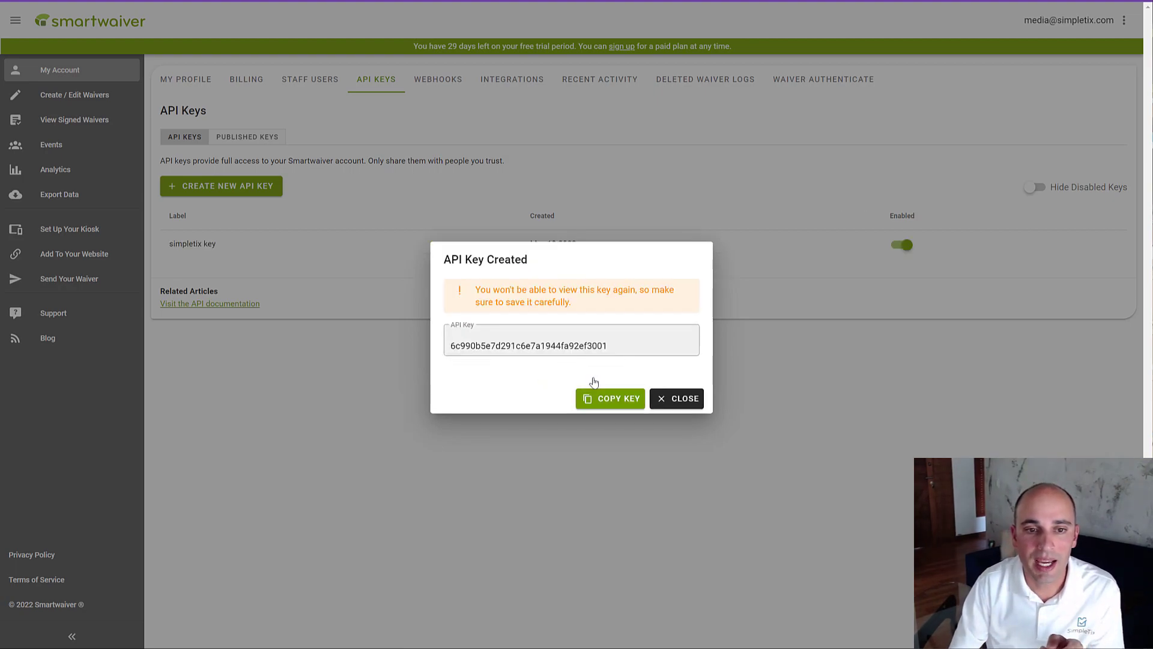
{"action": "double_click", "coordinate": [536, 345]}
{"action": "left_click", "coordinate": [586, 392]}
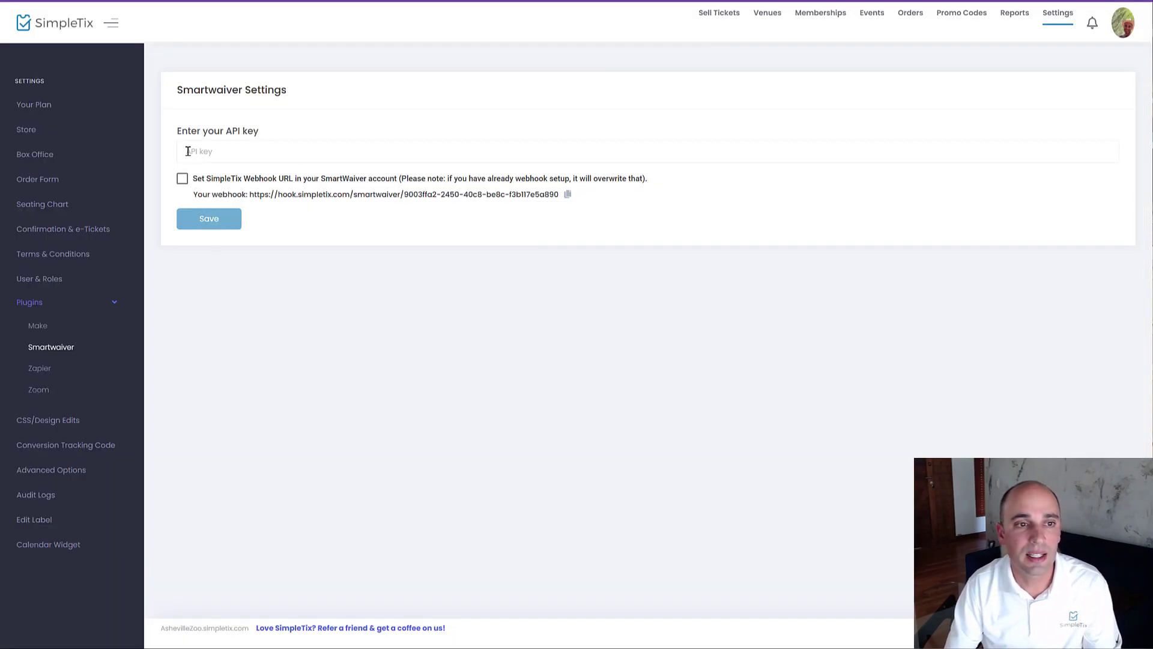
Step: Paste the API key into SimpleTix's Smartwaiver plugin, enable the webhook option, and save
{"action": "left_click", "coordinate": [188, 151]}
{"action": "key", "text": "ctrl+v"}
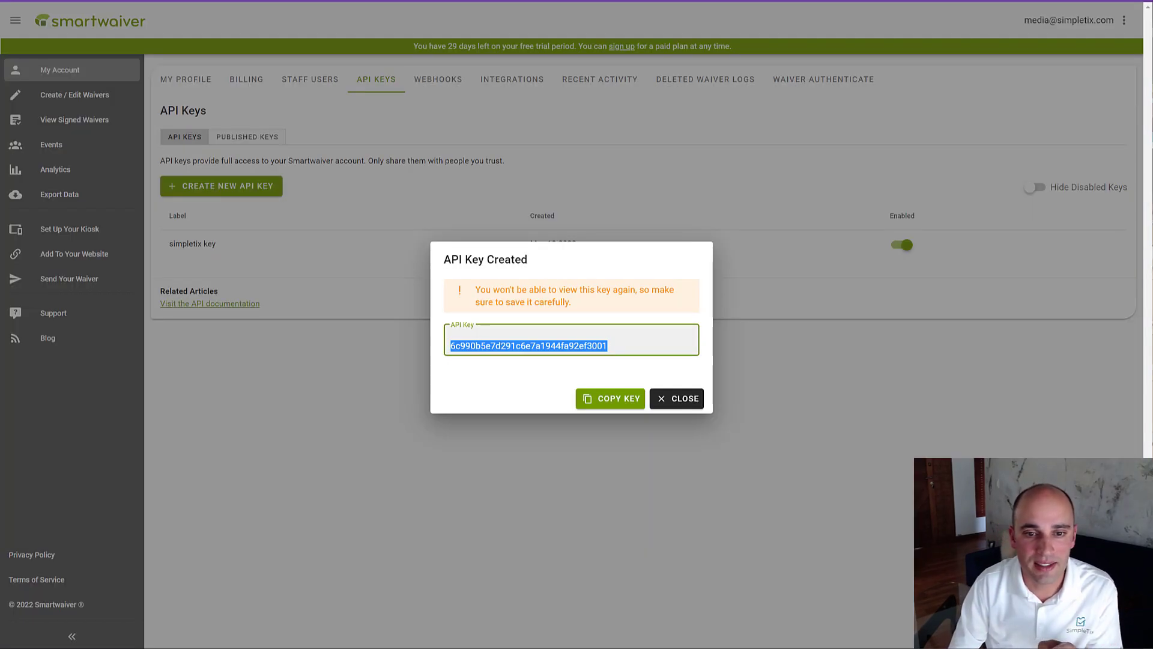
{"action": "left_click", "coordinate": [677, 398]}
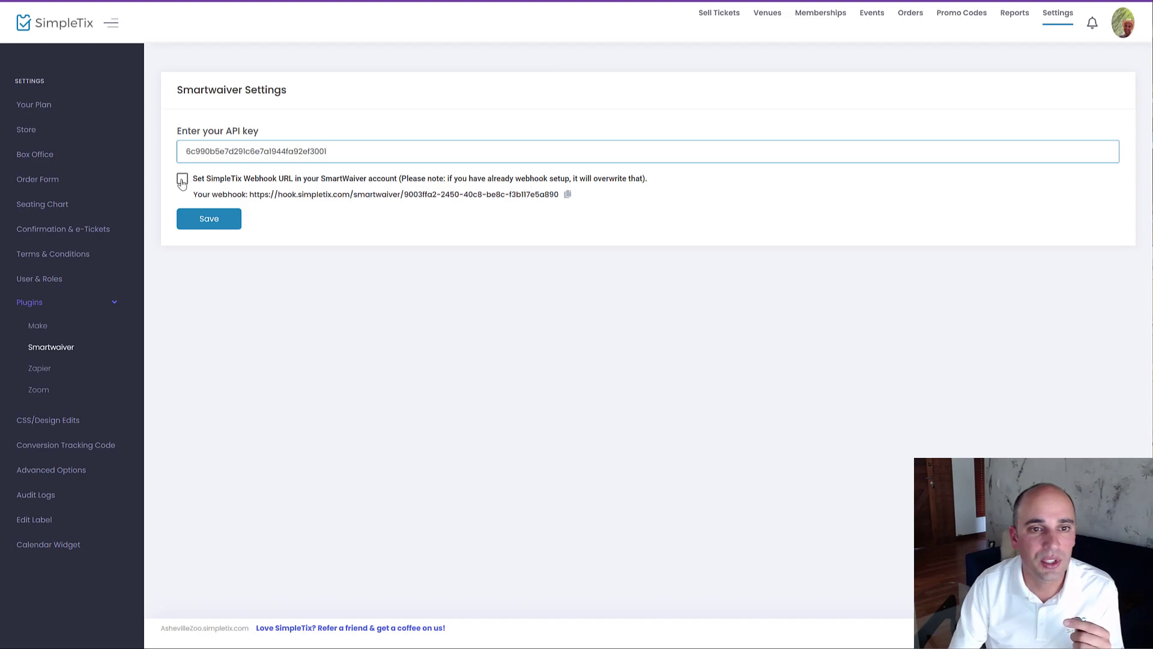
{"action": "left_click", "coordinate": [182, 180]}
{"action": "left_click", "coordinate": [200, 221]}
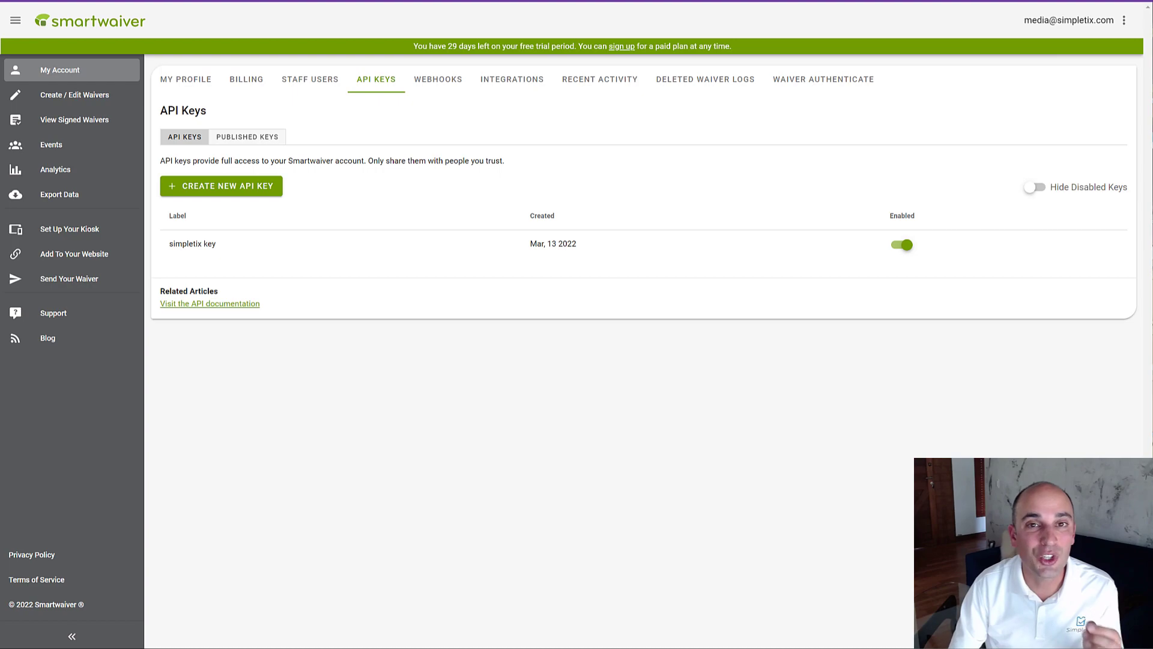
Step: From Create / Edit Waivers, start a new waiver template and acknowledge the notice to open its editor
{"action": "left_click", "coordinate": [59, 104]}
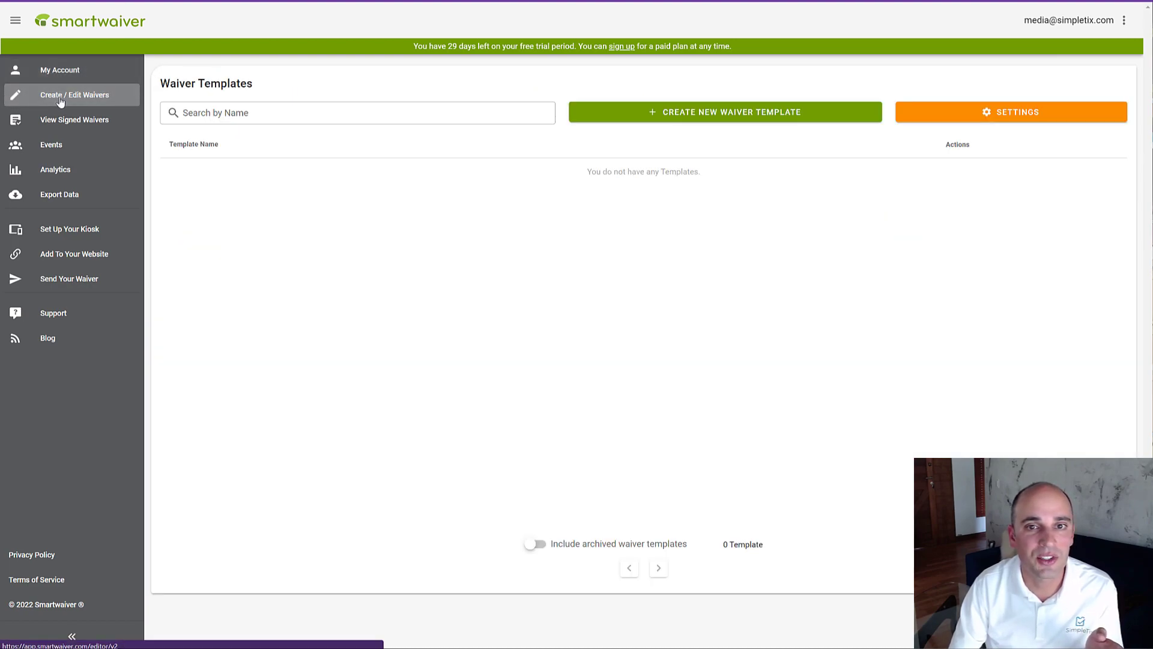
{"action": "left_click", "coordinate": [746, 124]}
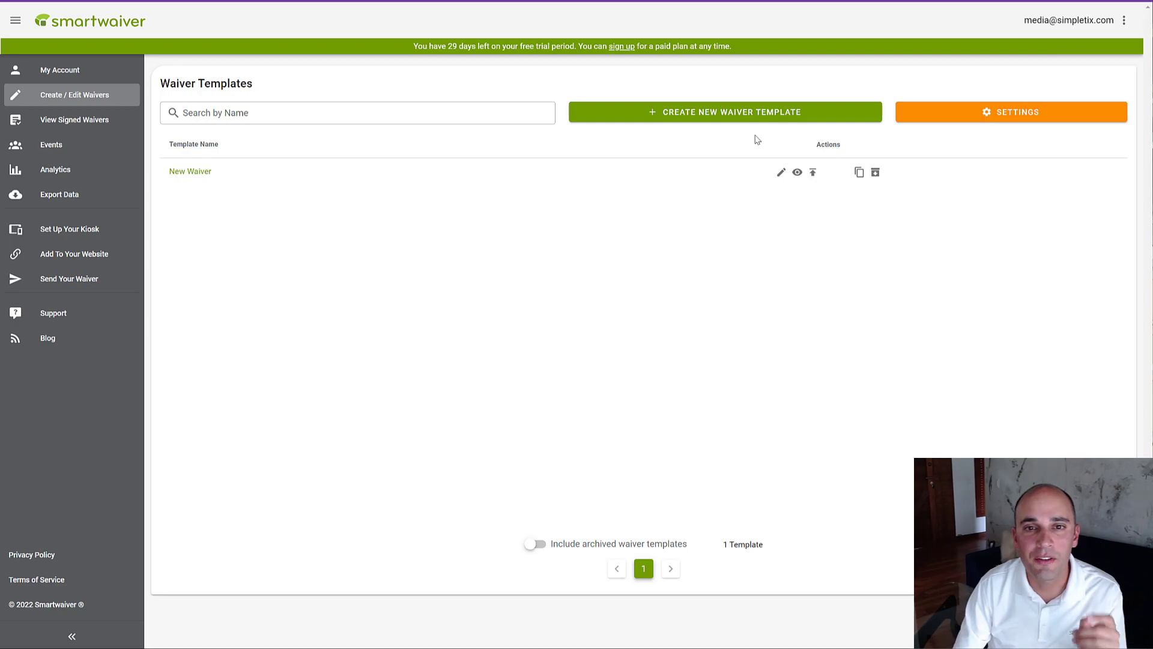
{"action": "left_click", "coordinate": [702, 118]}
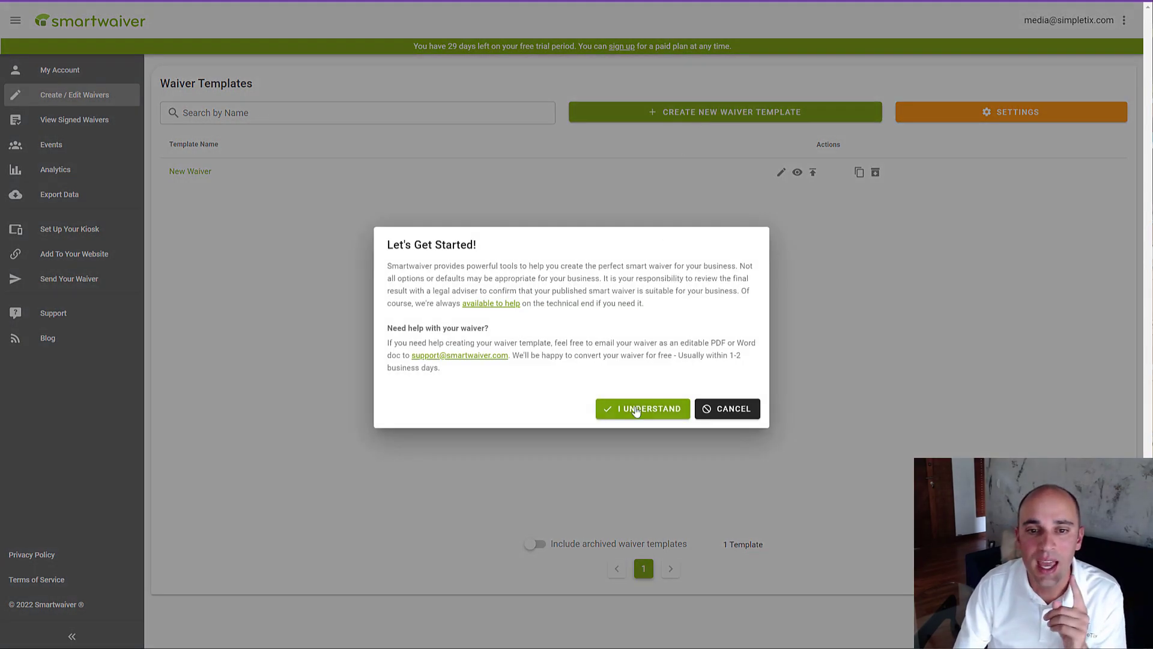
{"action": "left_click", "coordinate": [635, 410]}
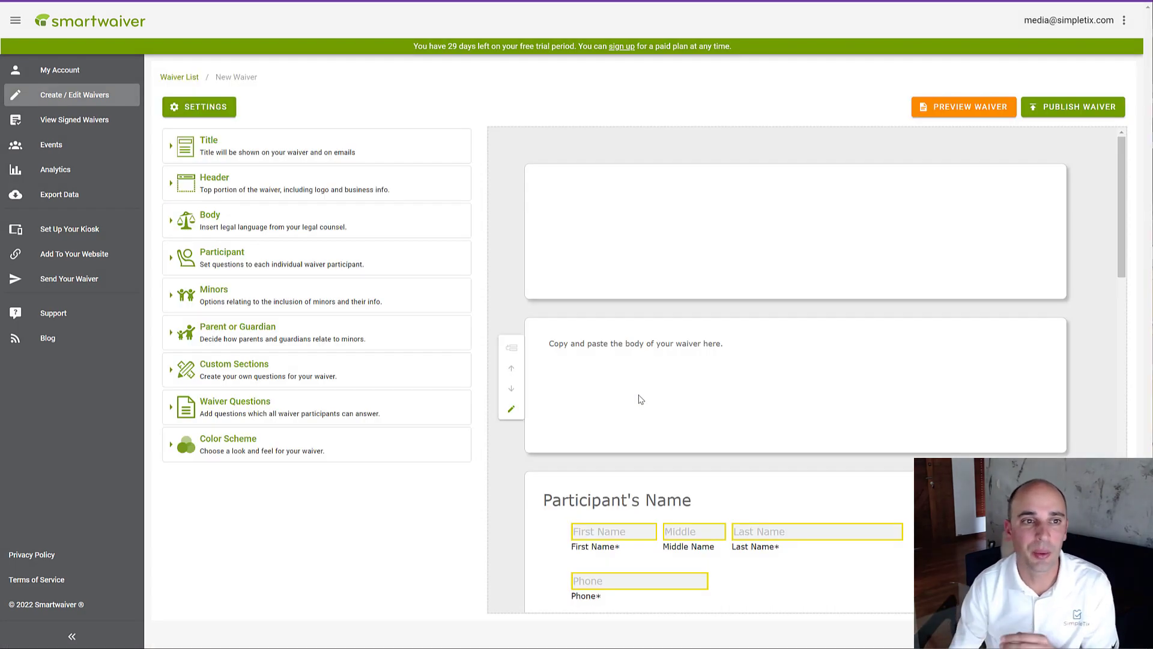
Step: Replace the 'New Waiver' title with 'Paint Ball Liability', fixing the misspelled word via spellcheck
{"action": "left_click_drag", "start_coordinate": [308, 160], "coordinate": [649, 239]}
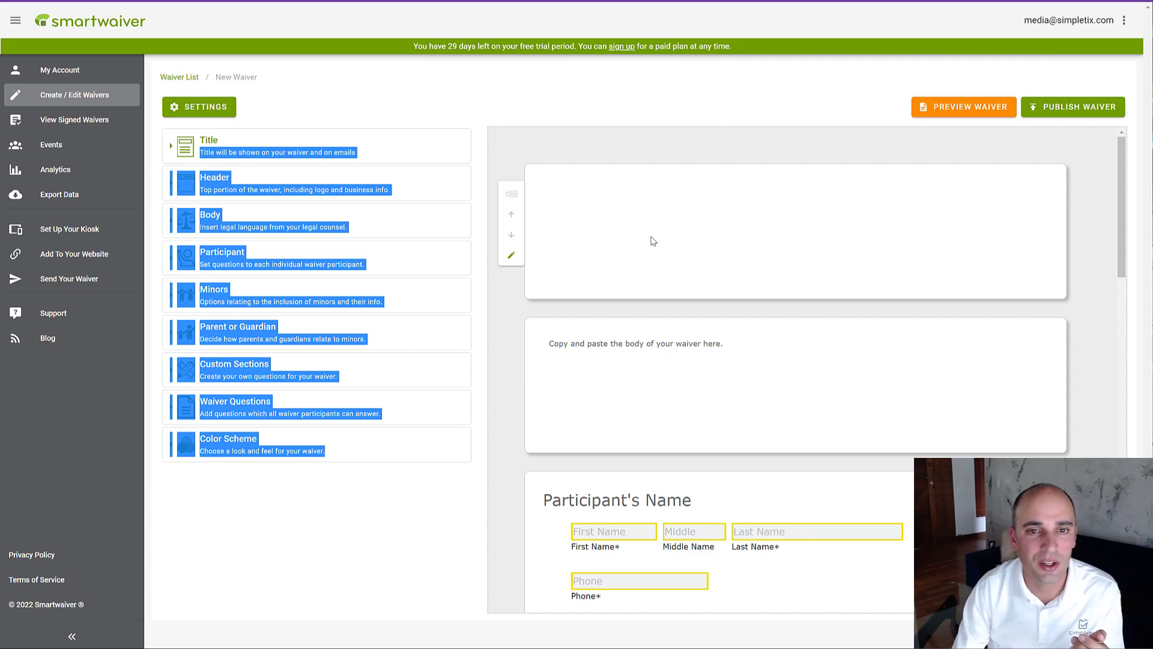
{"action": "left_click", "coordinate": [269, 155]}
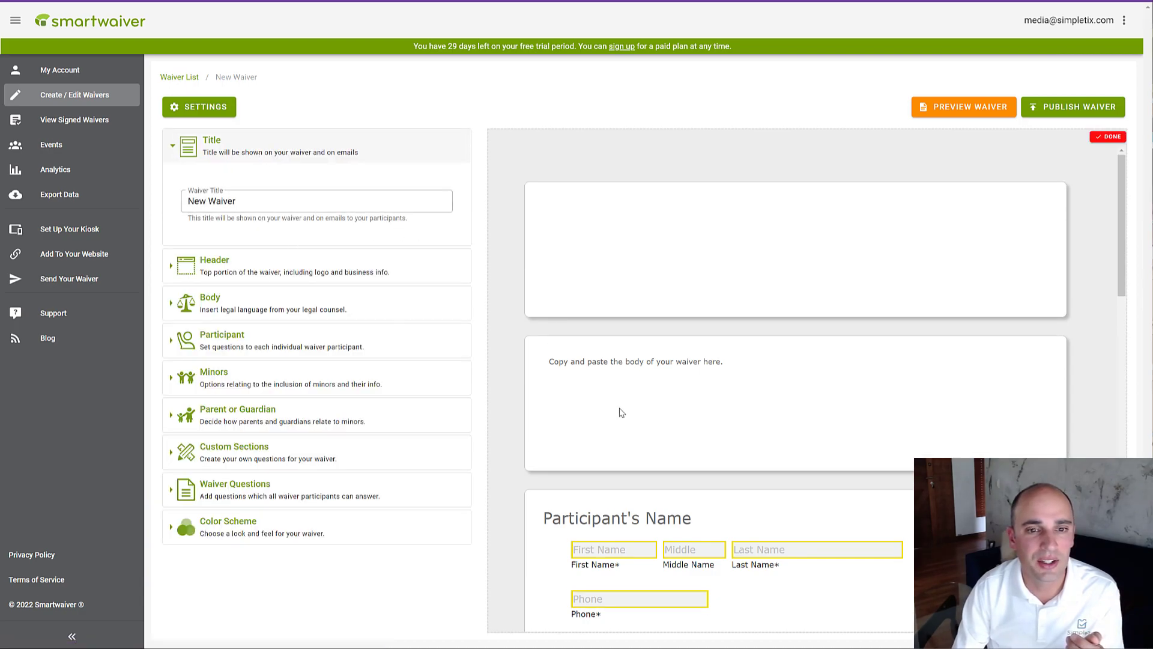
{"action": "left_click_drag", "start_coordinate": [240, 203], "coordinate": [73, 203]}
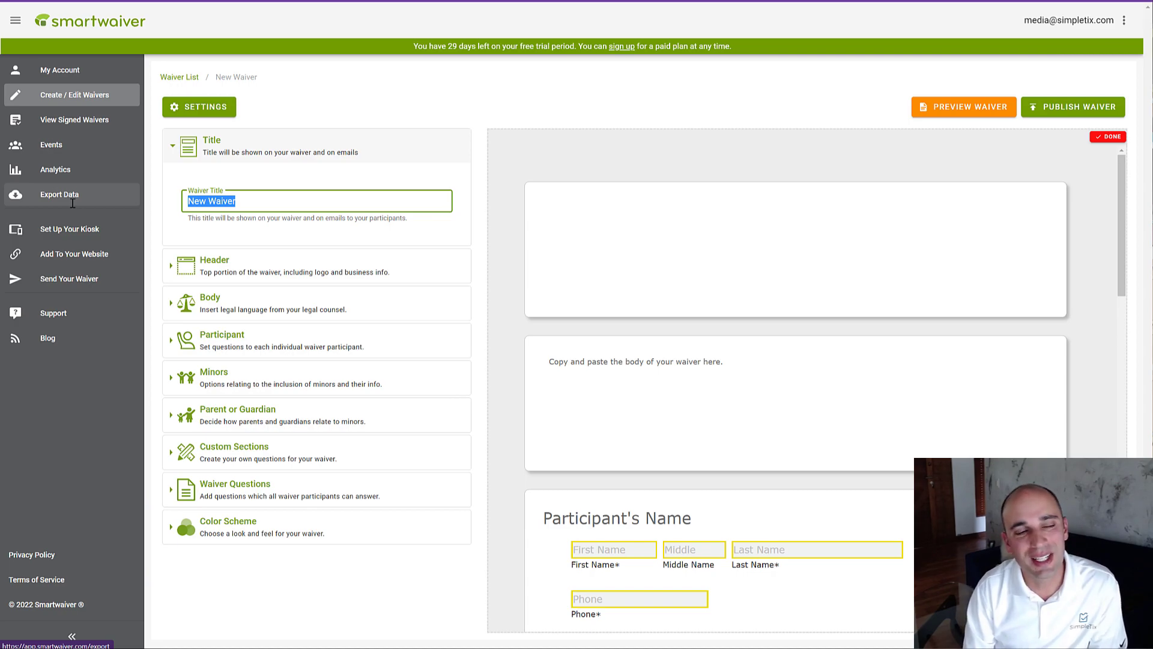
{"action": "type", "text": "Pain"}
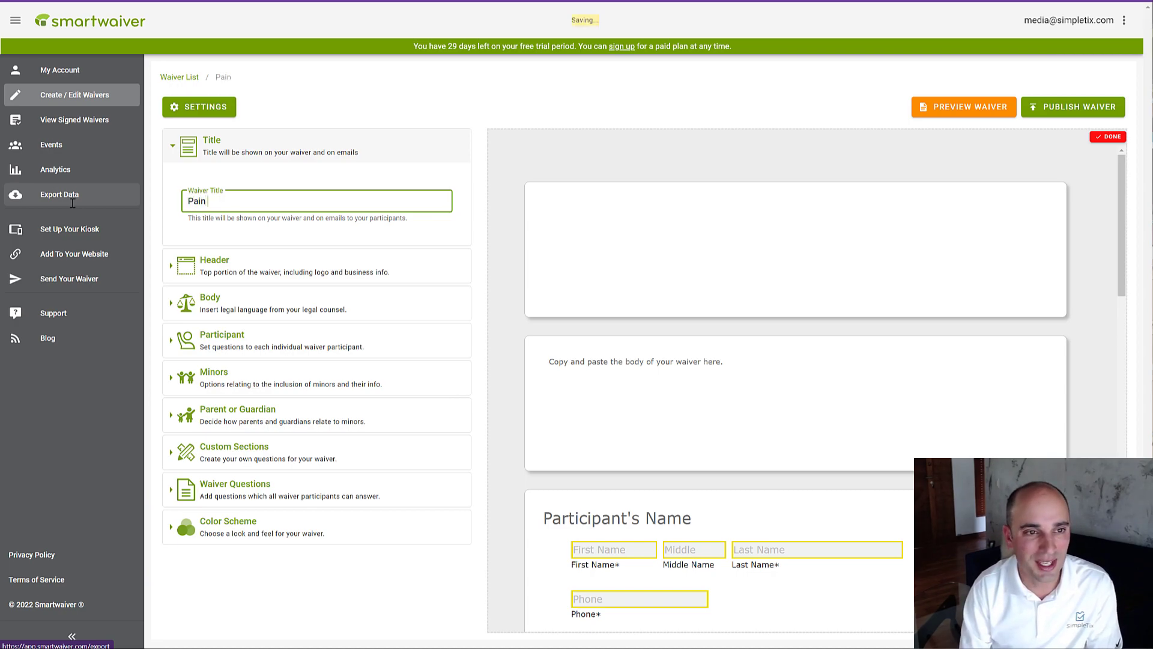
{"action": "type", "text": "t Ball "}
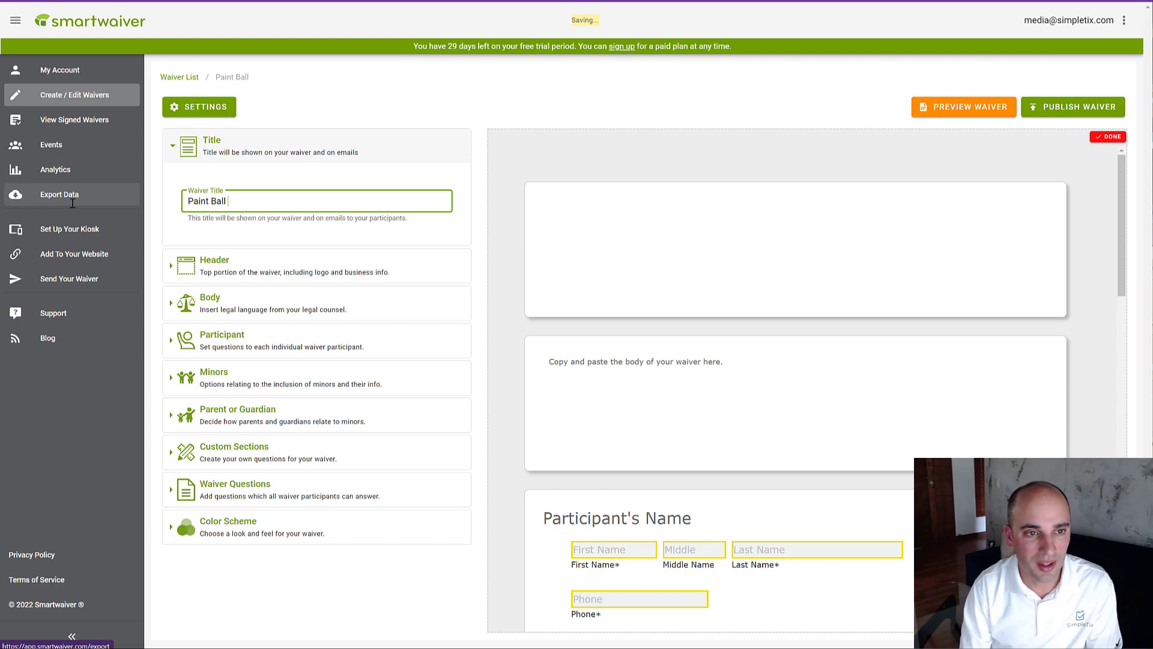
{"action": "type", "text": "Liablity"}
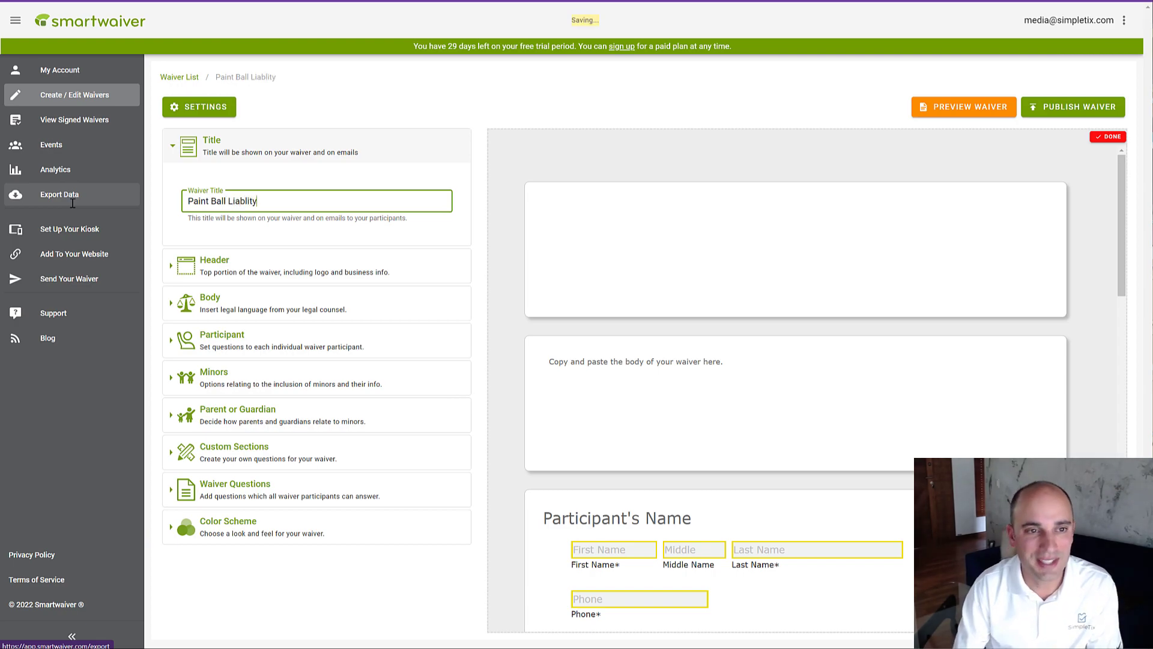
{"action": "right_click", "coordinate": [232, 203]}
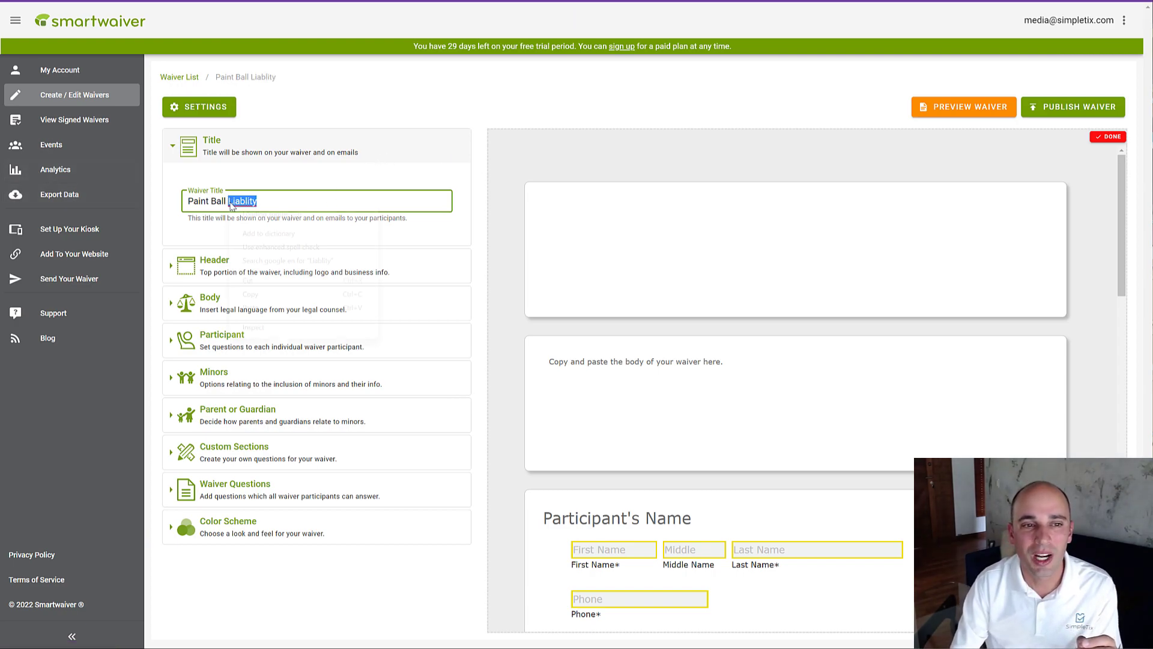
{"action": "left_click", "coordinate": [267, 215]}
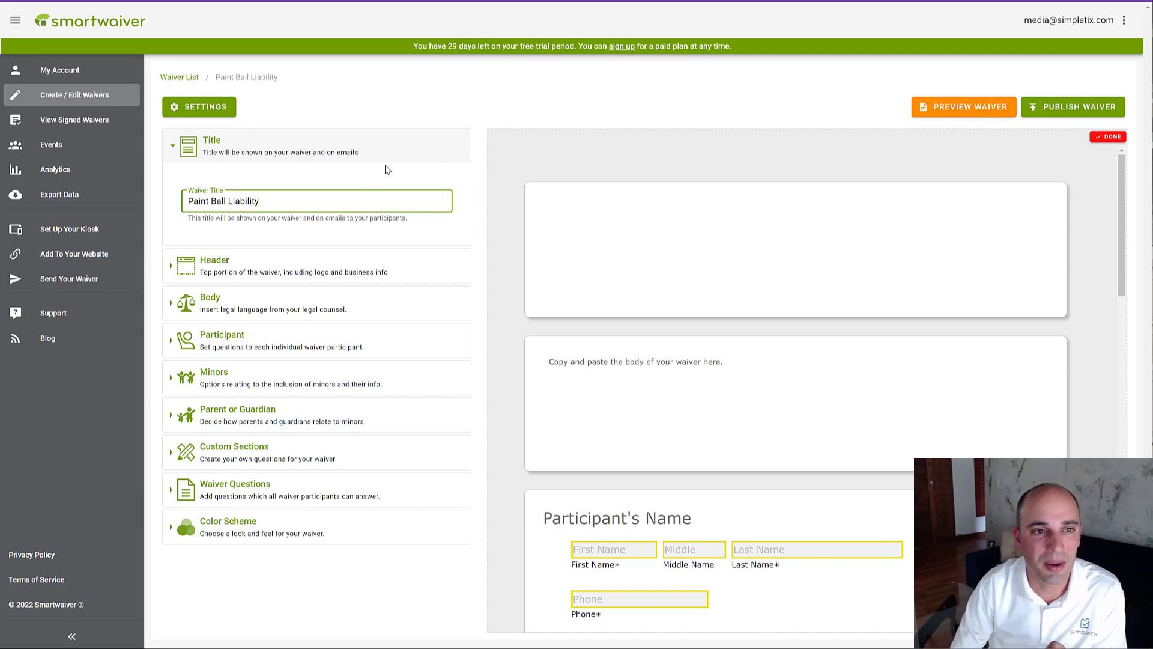
Step: Upload google.png as the SimpleTix logo in the waiver header
{"action": "left_click", "coordinate": [251, 268]}
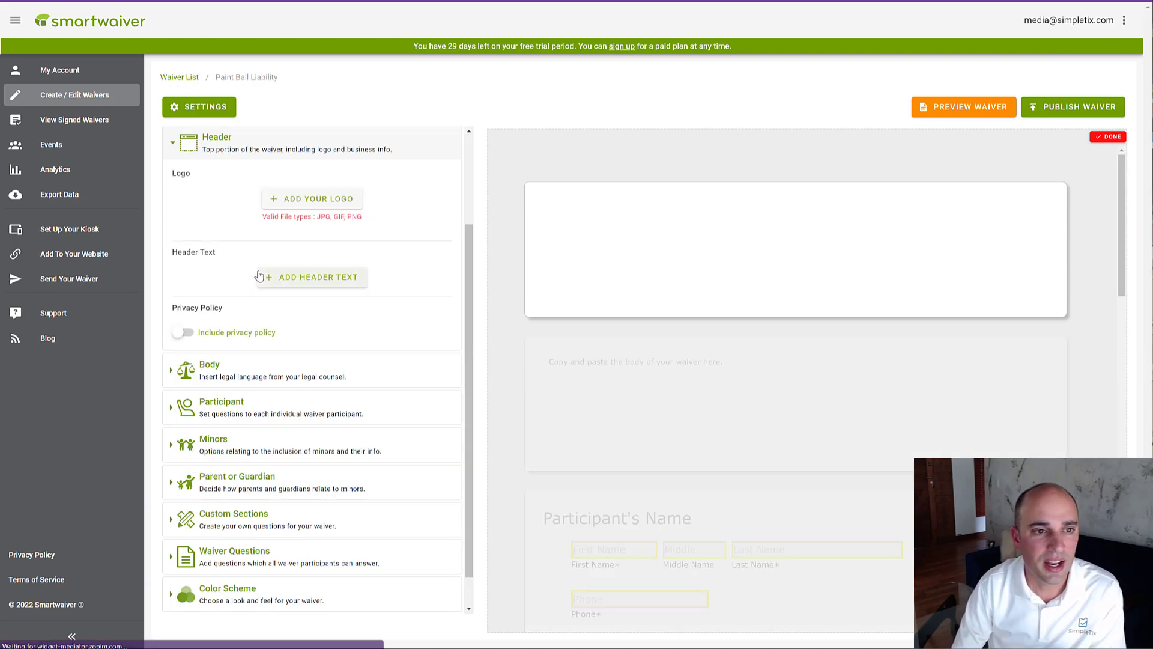
{"action": "left_click", "coordinate": [315, 207]}
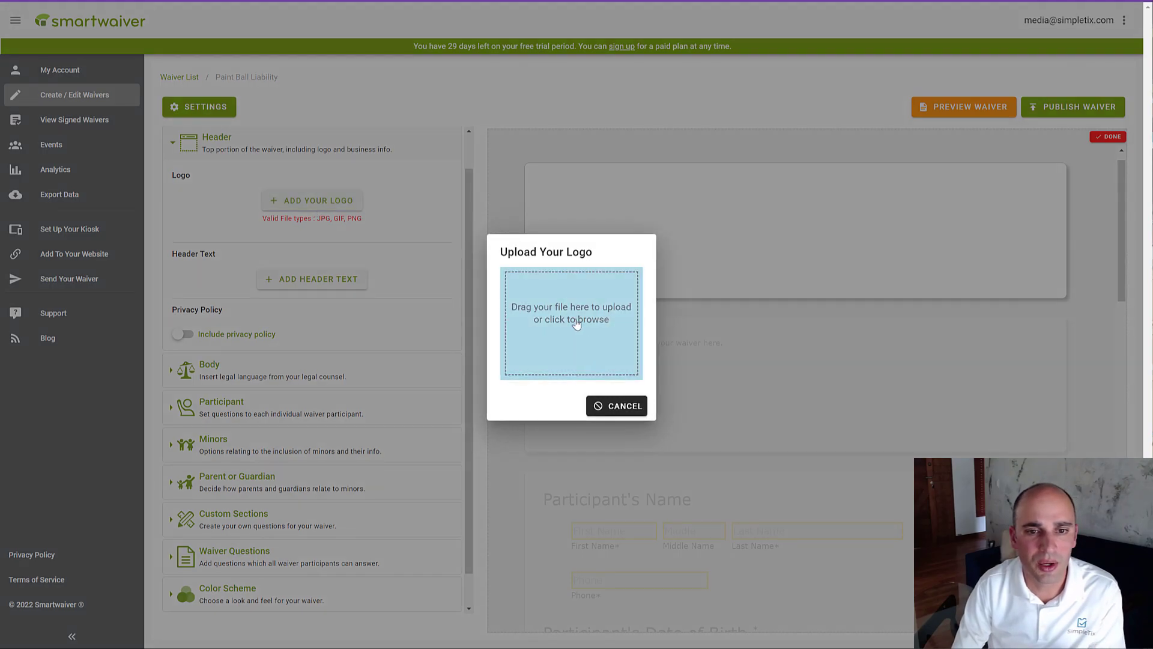
{"action": "left_click", "coordinate": [577, 324]}
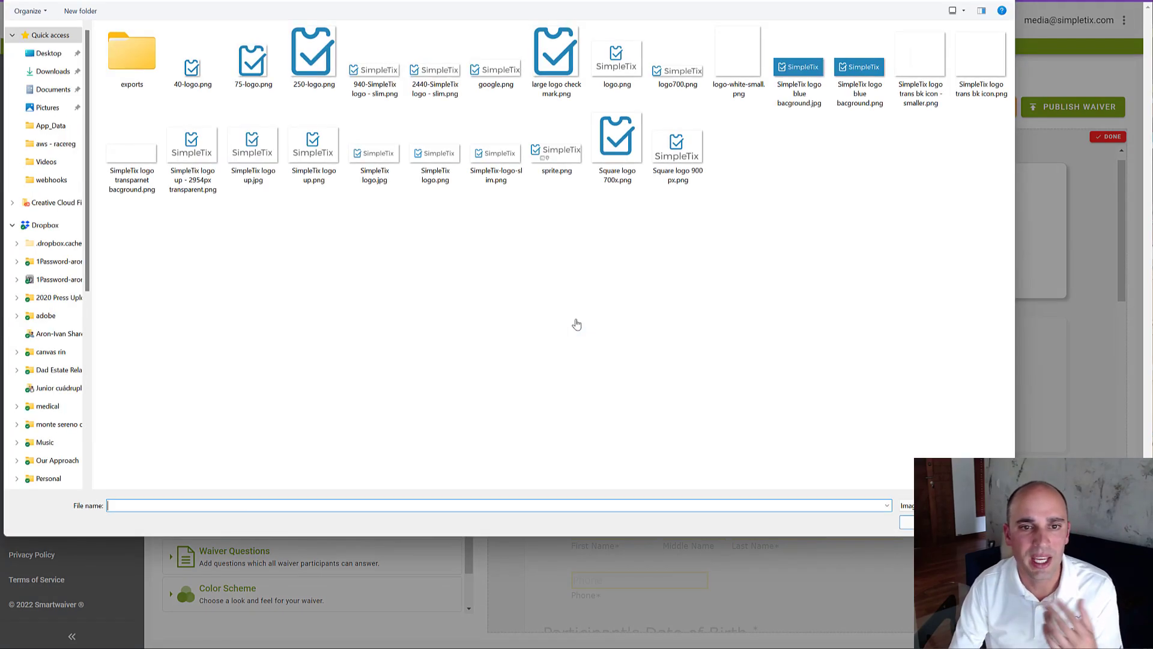
{"action": "double_click", "coordinate": [496, 68]}
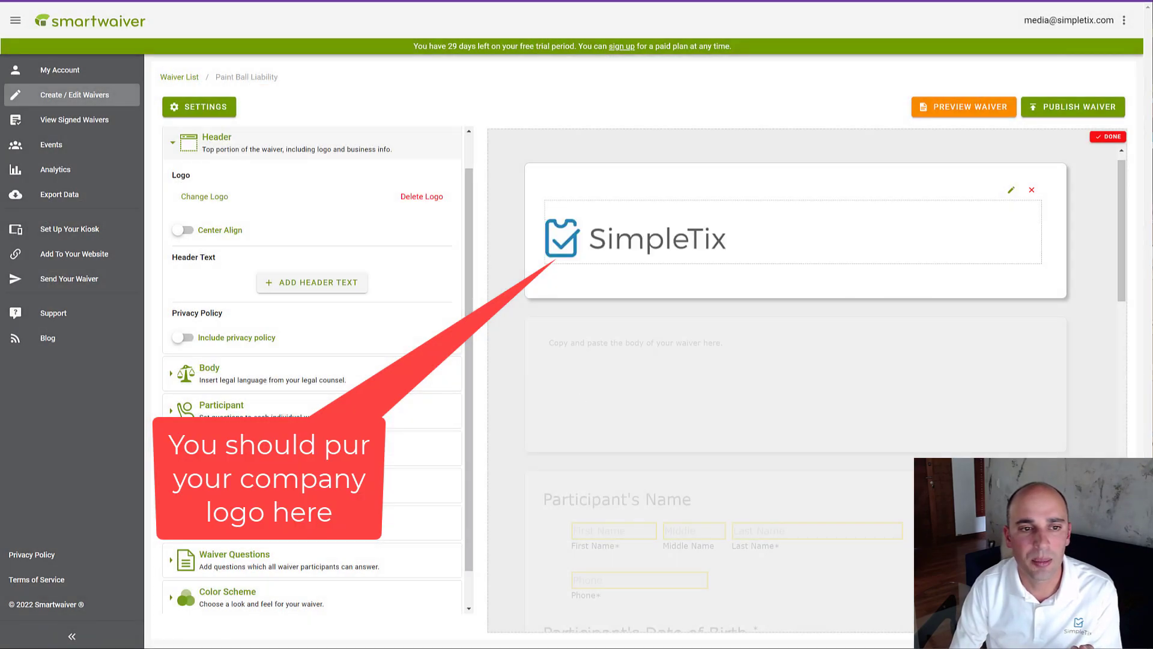
{"action": "left_click", "coordinate": [258, 383]}
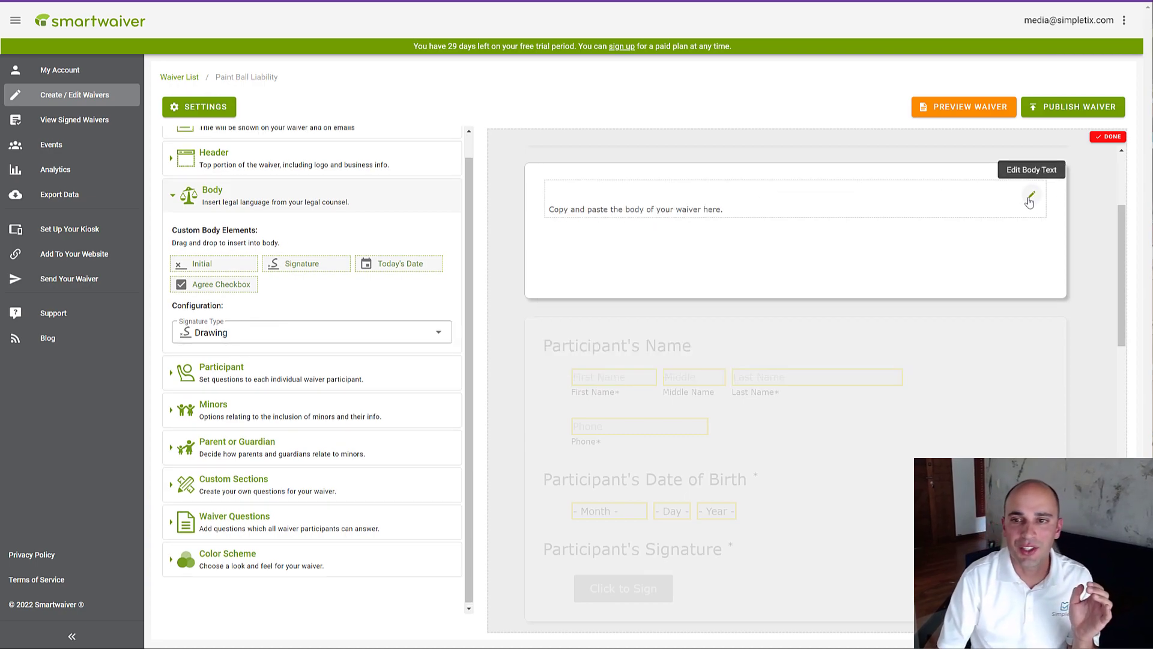
Step: Paste the release-of-liability text into the waiver body
{"action": "left_click", "coordinate": [1031, 196]}
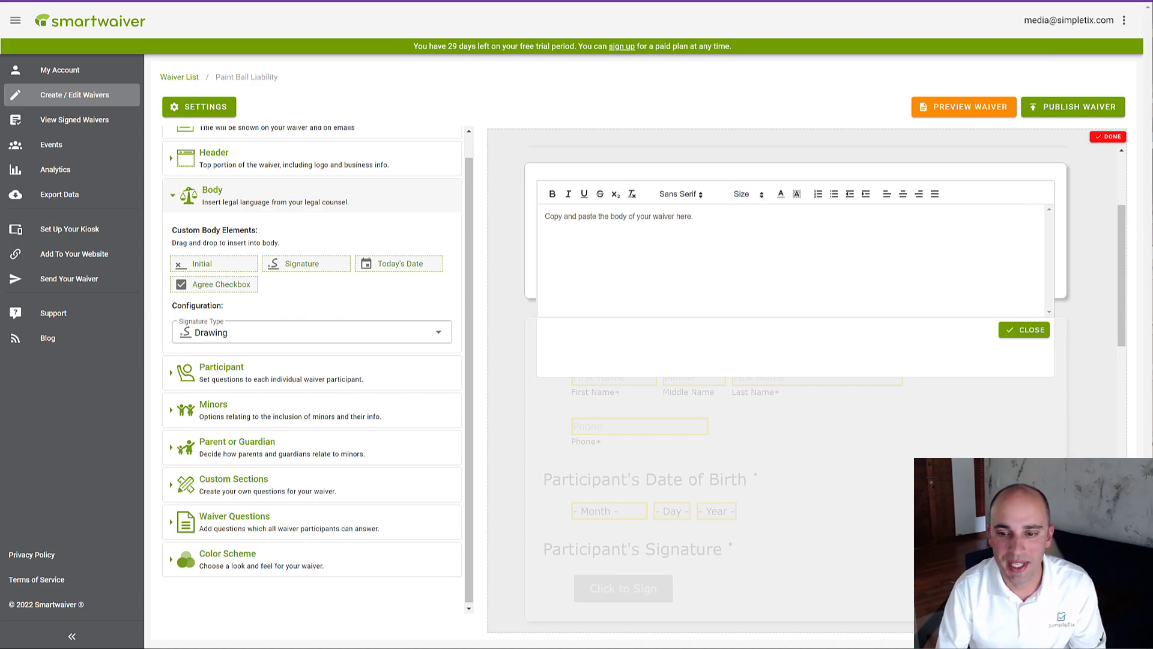
{"action": "left_click", "coordinate": [658, 265]}
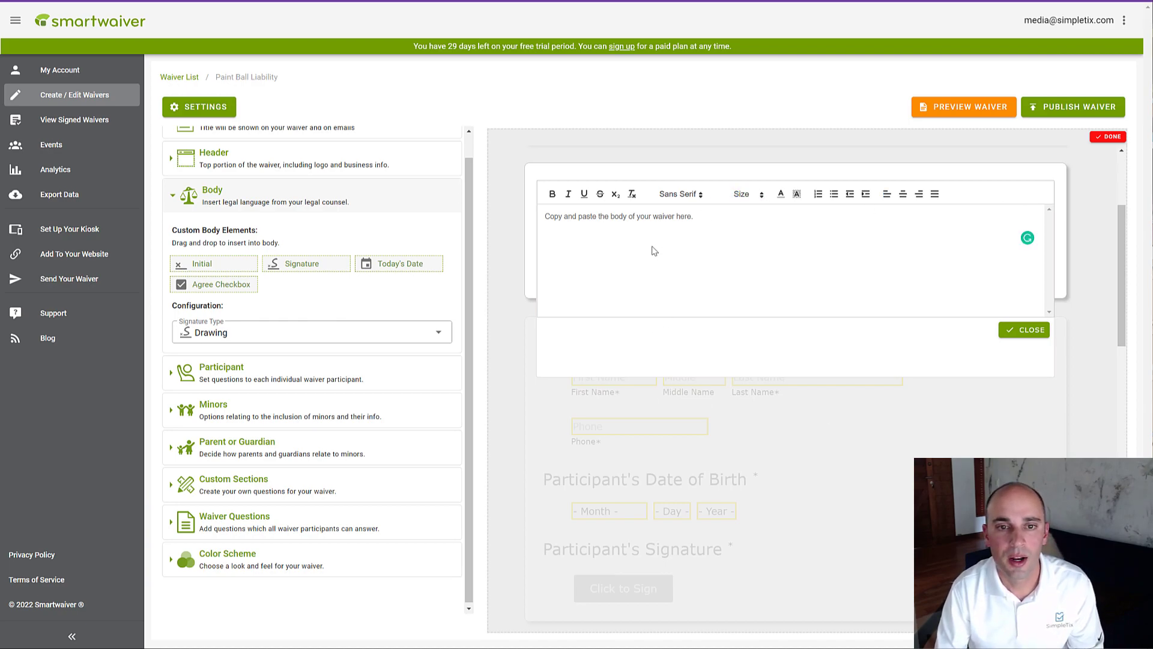
{"action": "key", "text": "ctrl+v"}
{"action": "left_click", "coordinate": [1028, 389]}
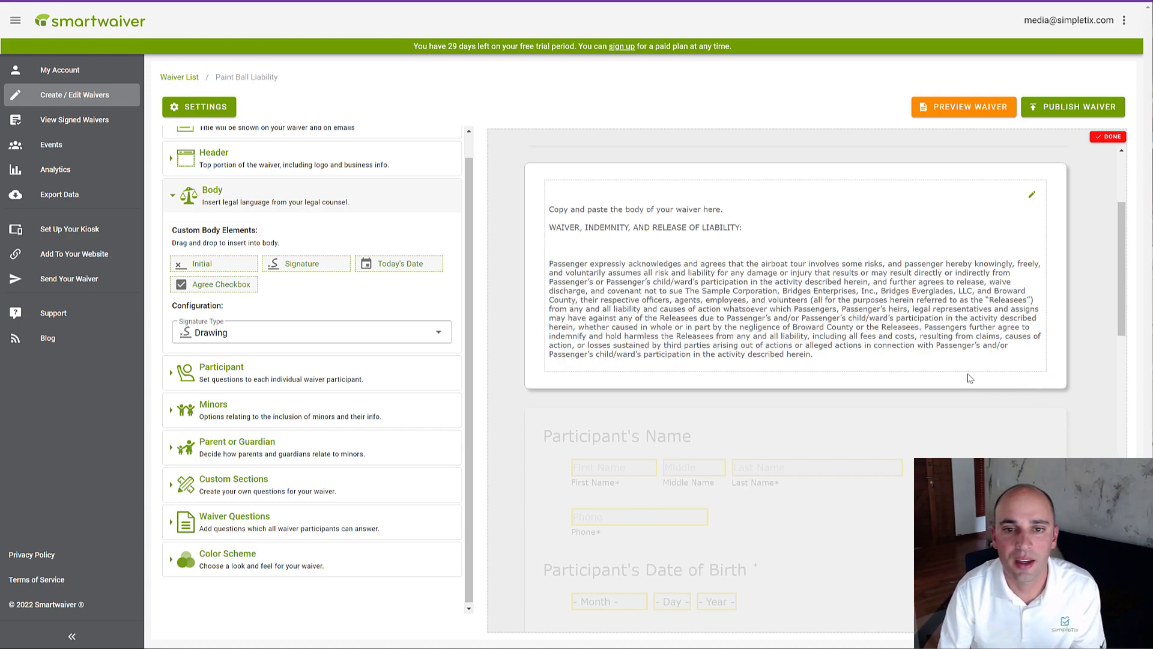
Step: Apply the Happy is Yellow colour scheme and review the waiver
{"action": "scroll", "coordinate": [1096, 264], "scroll_direction": "down", "scroll_amount": 3}
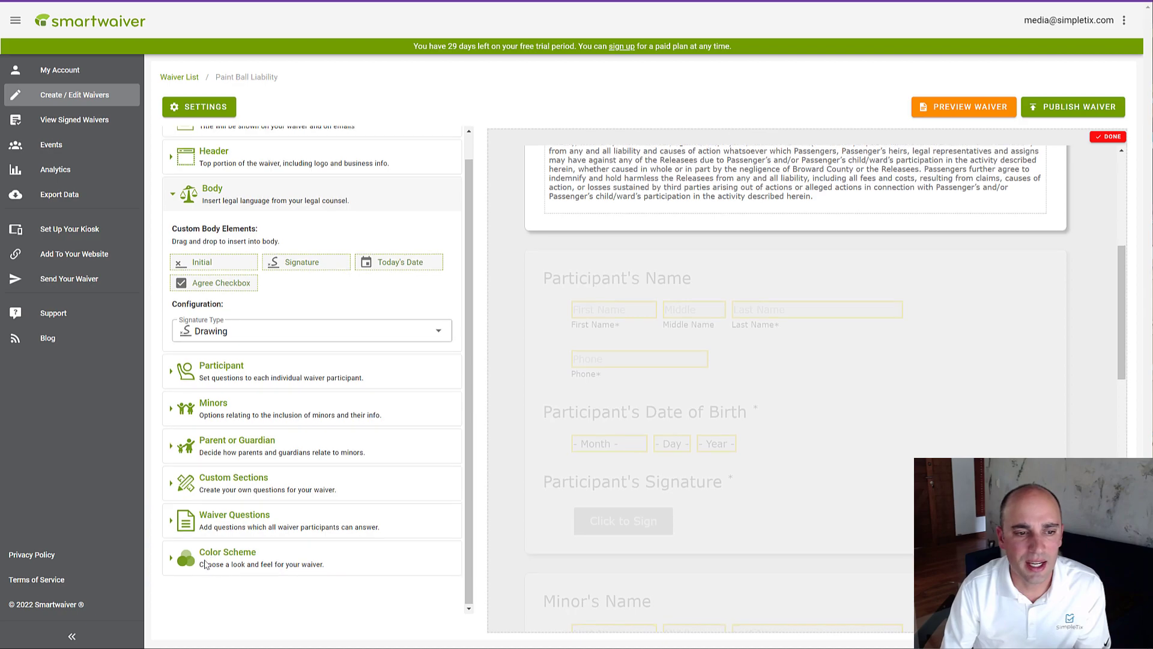
{"action": "left_click", "coordinate": [211, 560]}
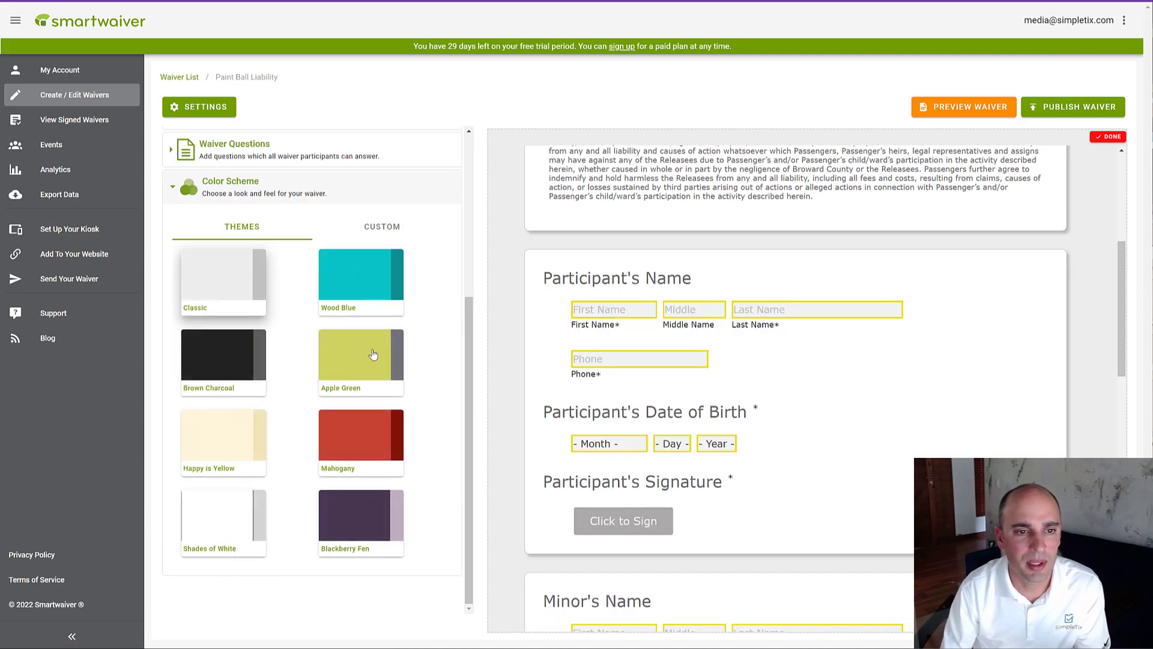
{"action": "left_click", "coordinate": [209, 444]}
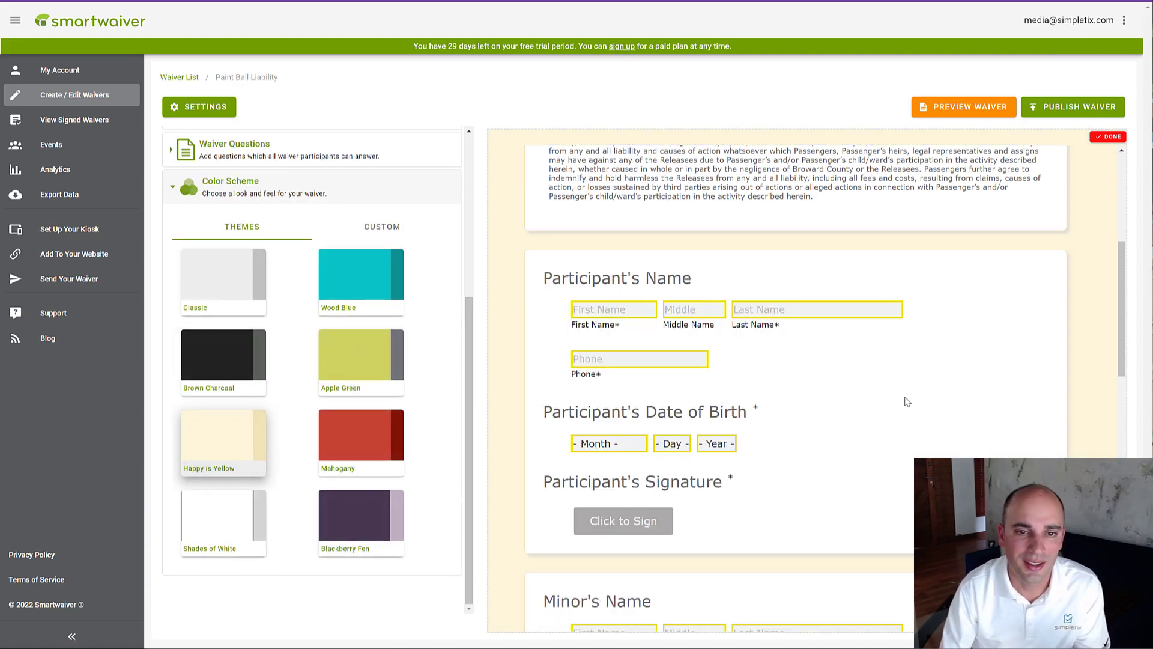
{"action": "scroll", "coordinate": [946, 412], "scroll_direction": "up", "scroll_amount": 6}
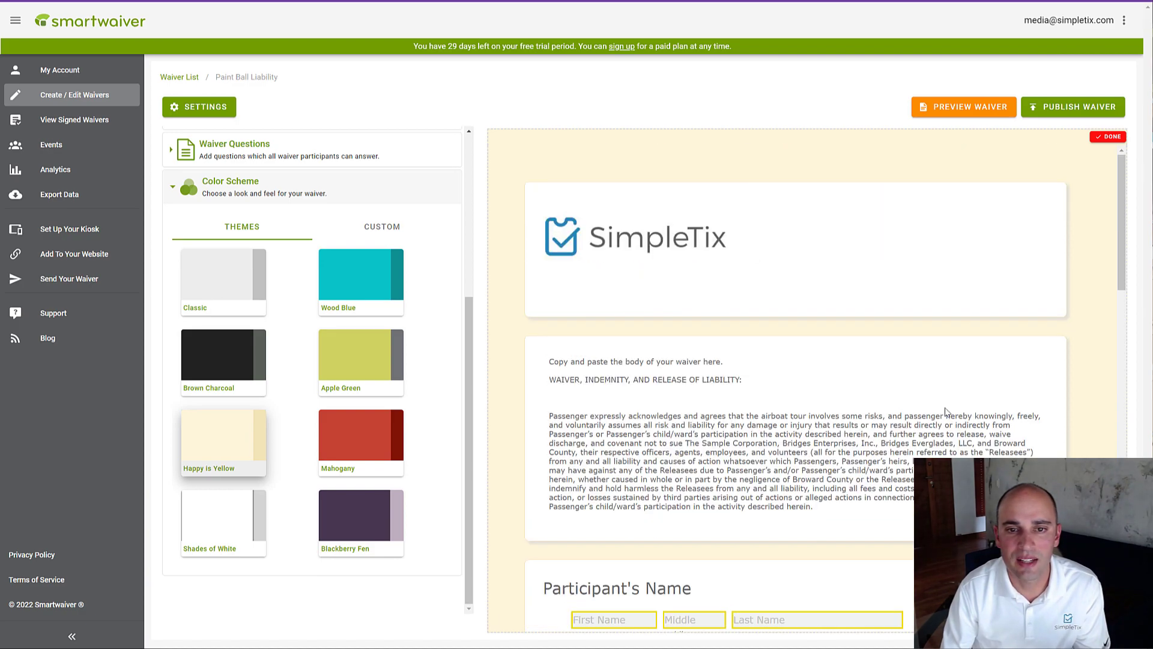
{"action": "scroll", "coordinate": [946, 412], "scroll_direction": "down", "scroll_amount": 5}
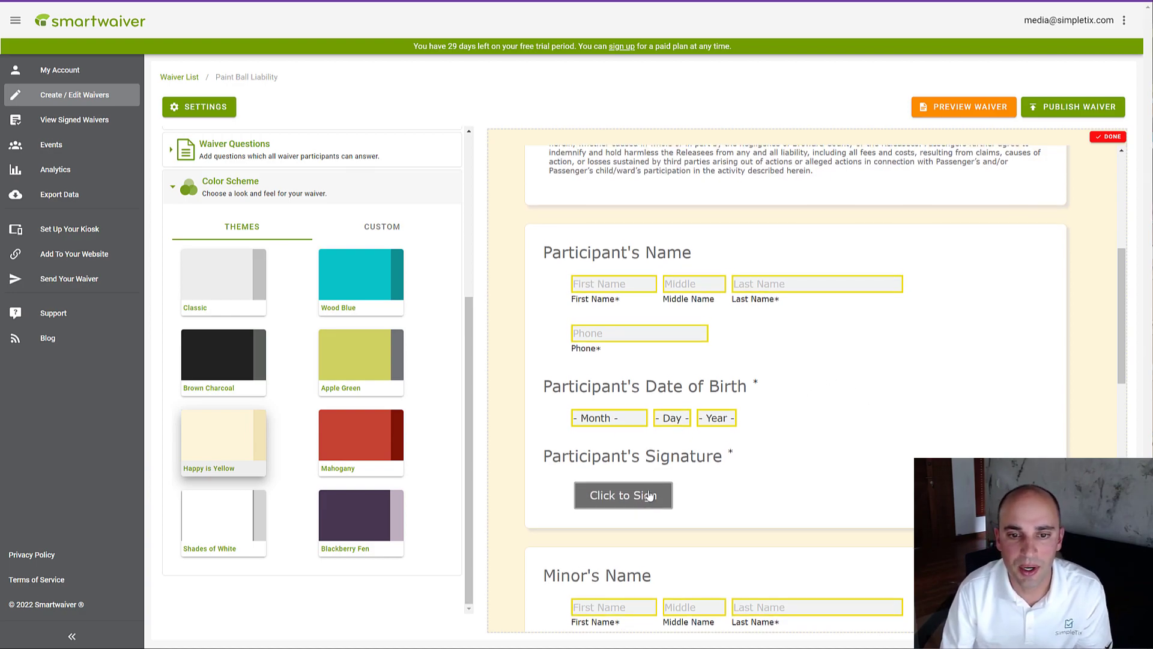
{"action": "scroll", "coordinate": [780, 494], "scroll_direction": "down", "scroll_amount": 4}
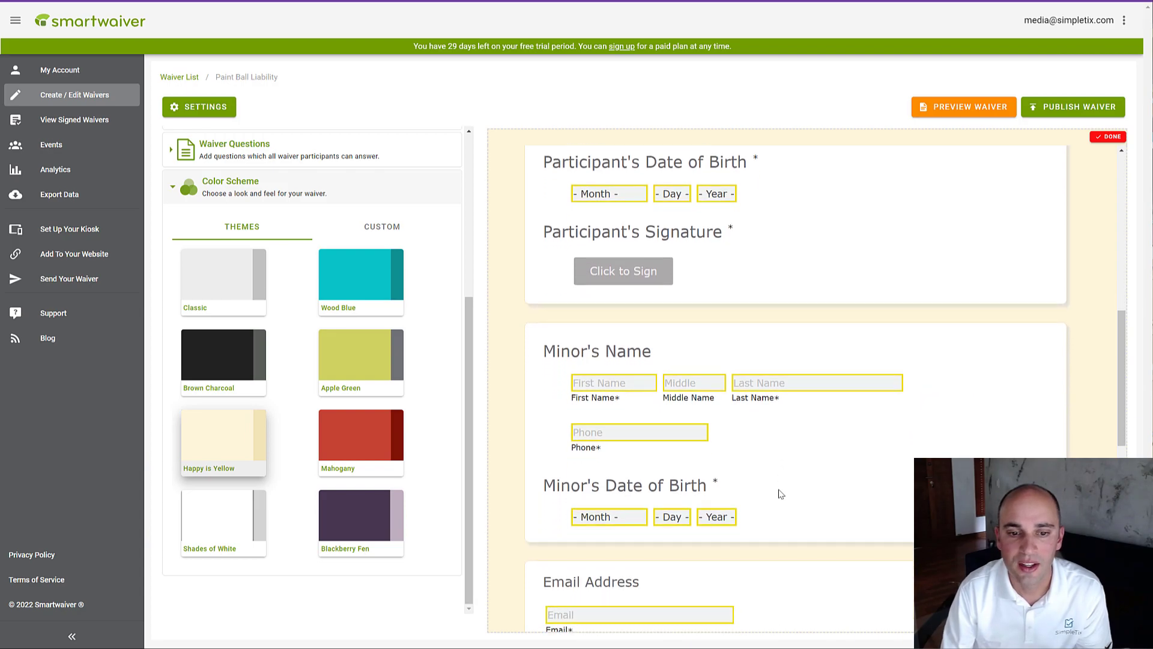
{"action": "scroll", "coordinate": [780, 494], "scroll_direction": "down", "scroll_amount": 1}
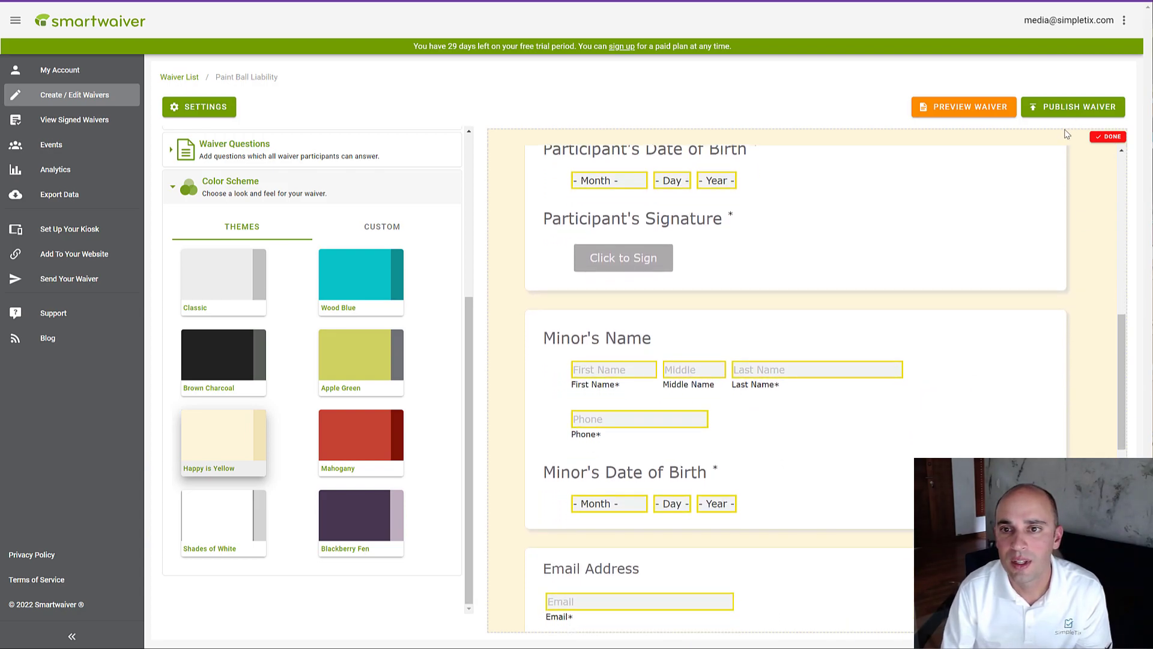
Step: Finish editing and publish the Paint Ball Liability waiver
{"action": "left_click", "coordinate": [1111, 138]}
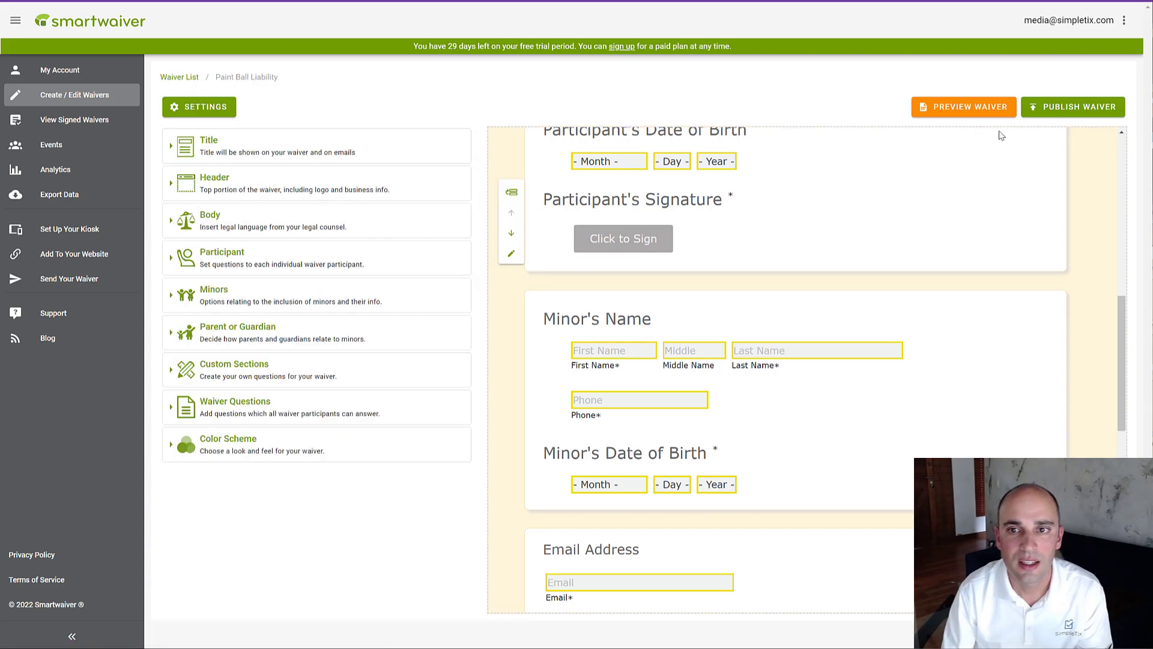
{"action": "left_click", "coordinate": [1066, 111]}
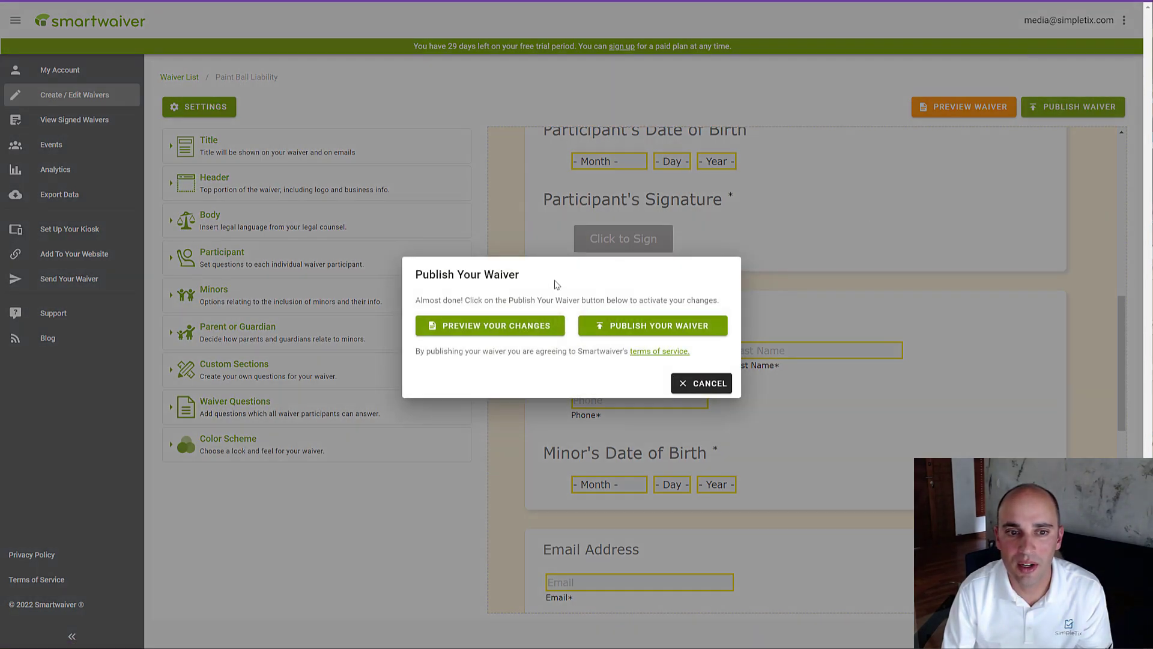
{"action": "left_click", "coordinate": [653, 325]}
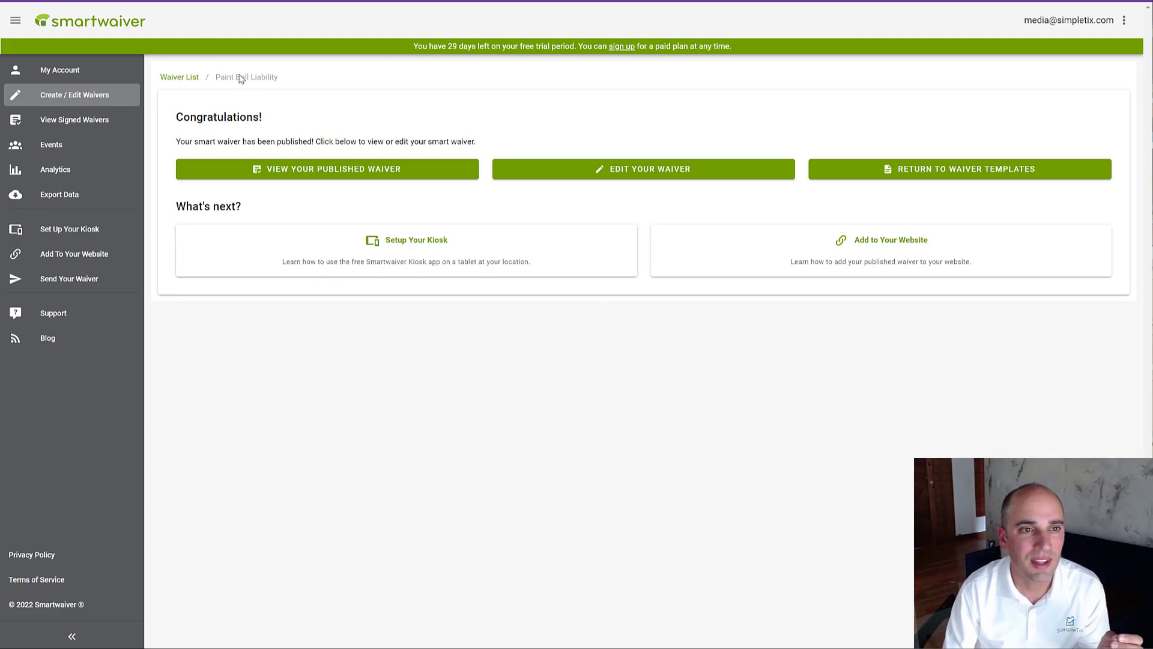
Step: Archive the leftover New Waiver template from the waiver list
{"action": "left_click", "coordinate": [173, 82]}
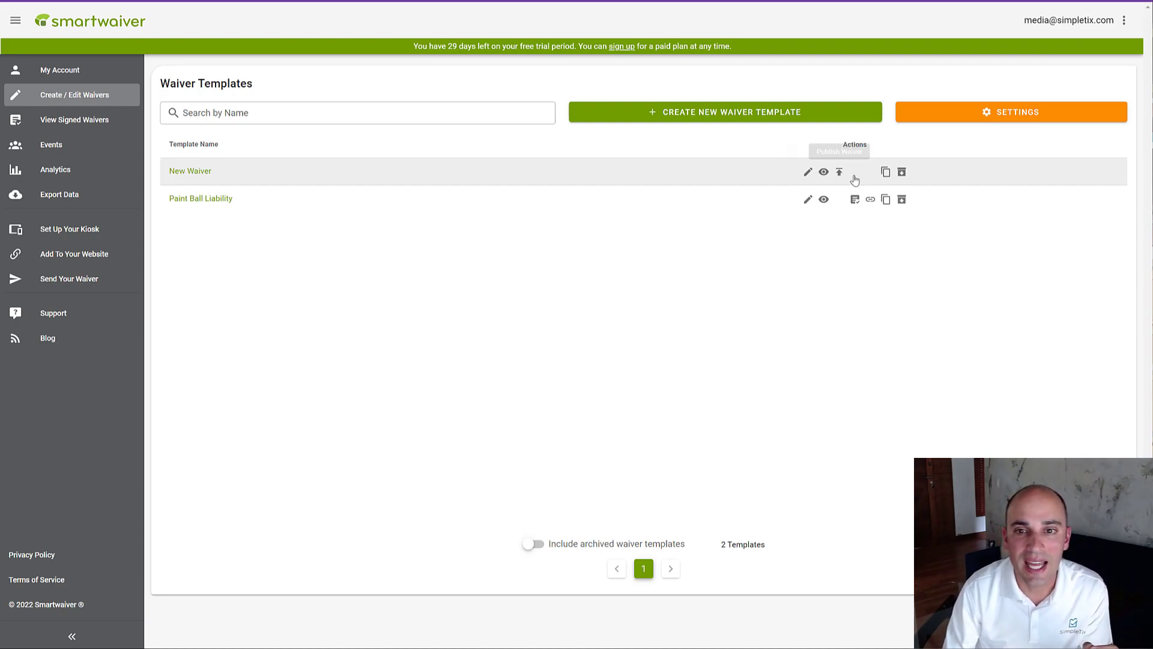
{"action": "left_click", "coordinate": [902, 173]}
{"action": "left_click", "coordinate": [523, 360]}
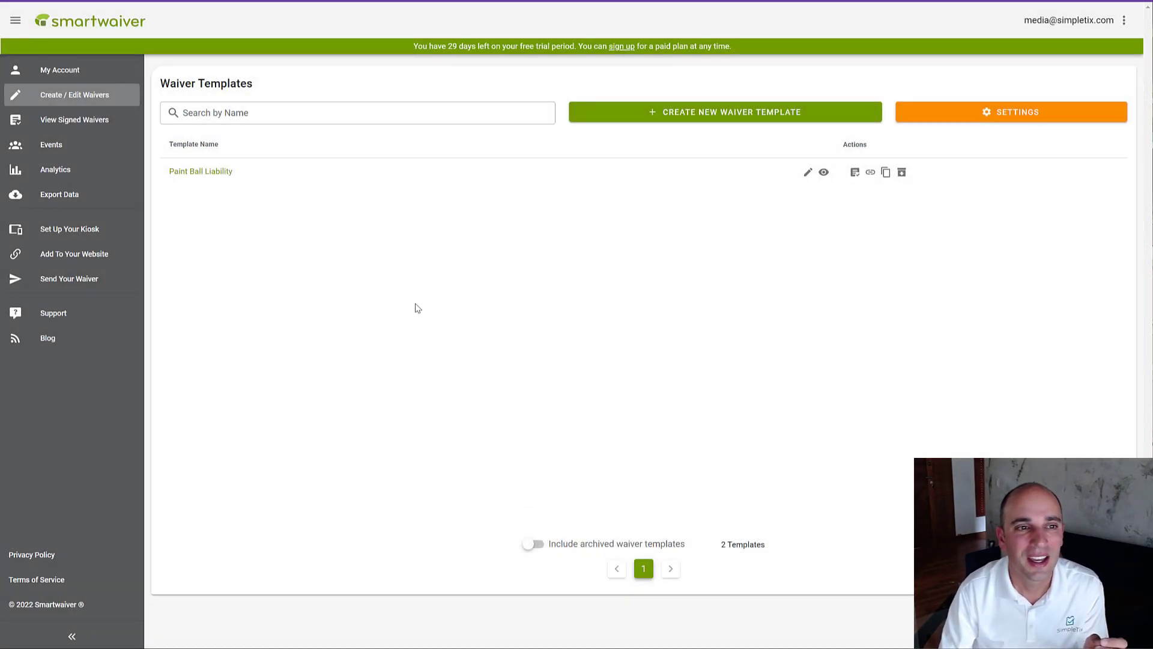
Step: Preview Paint Ball Liability as an Adult participant, scroll the form, then close the preview
{"action": "left_click", "coordinate": [823, 174]}
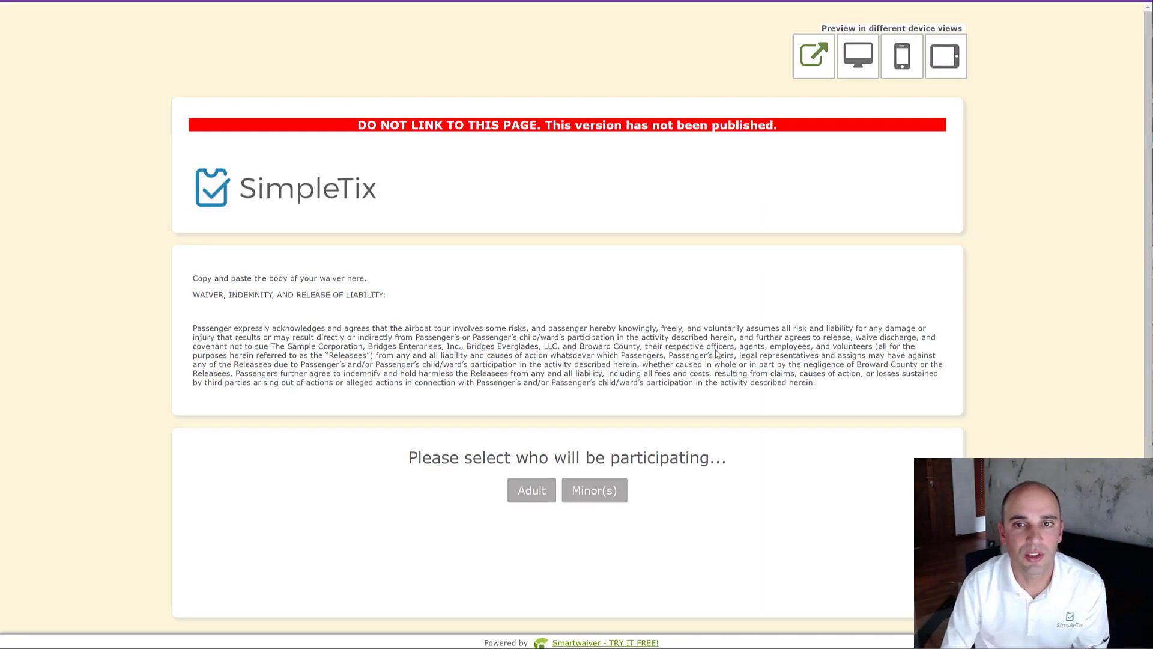
{"action": "left_click", "coordinate": [533, 494]}
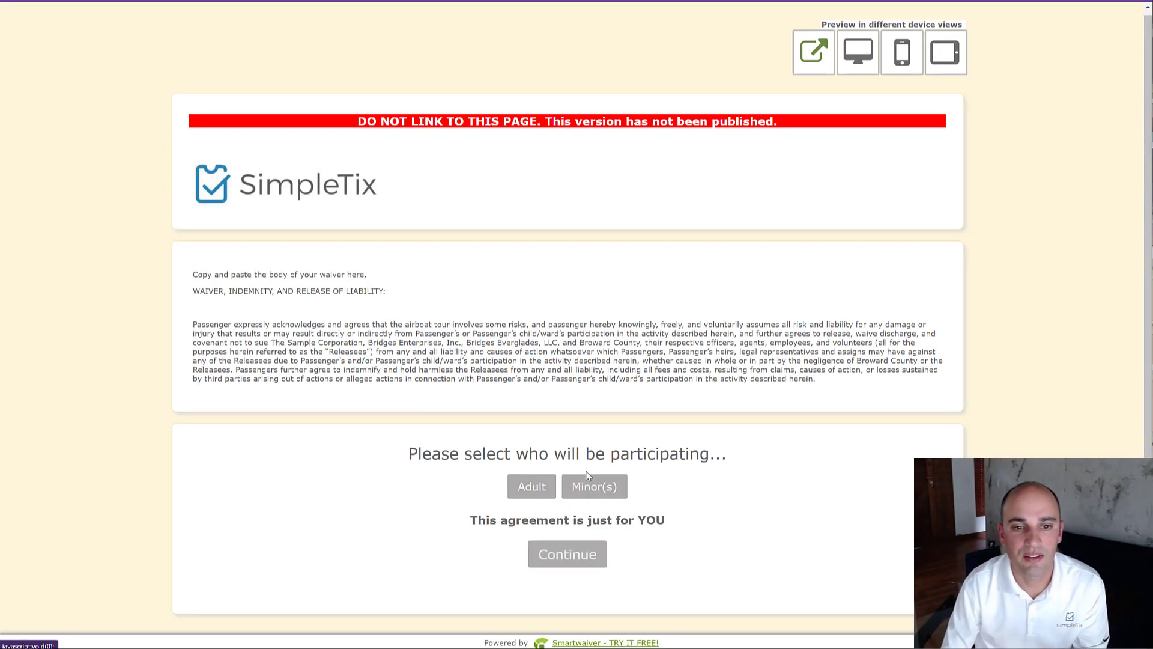
{"action": "left_click", "coordinate": [567, 555]}
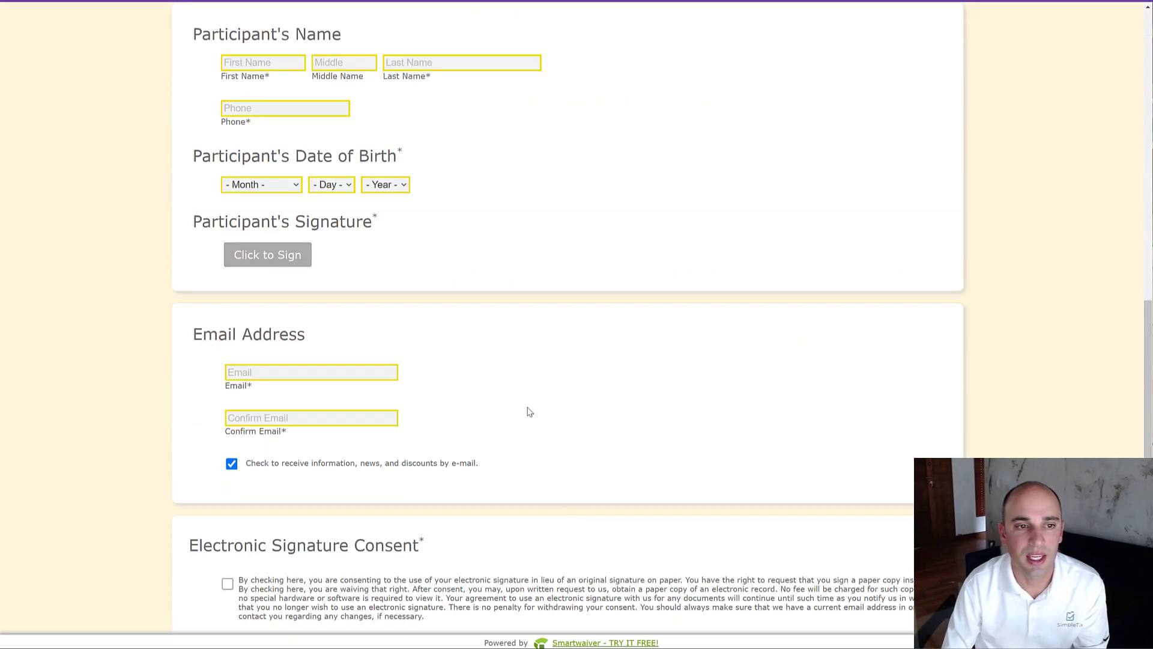
{"action": "scroll", "coordinate": [526, 420], "scroll_direction": "down", "scroll_amount": 1}
{"action": "scroll", "coordinate": [527, 425], "scroll_direction": "down", "scroll_amount": 1}
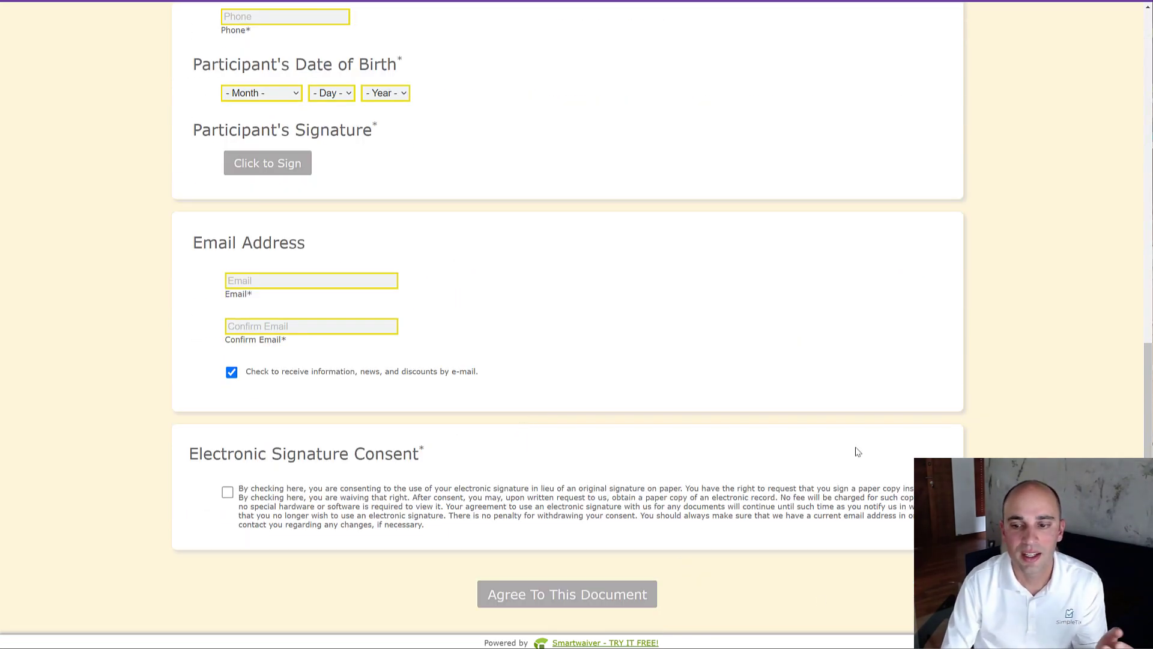
{"action": "key", "text": "Escape"}
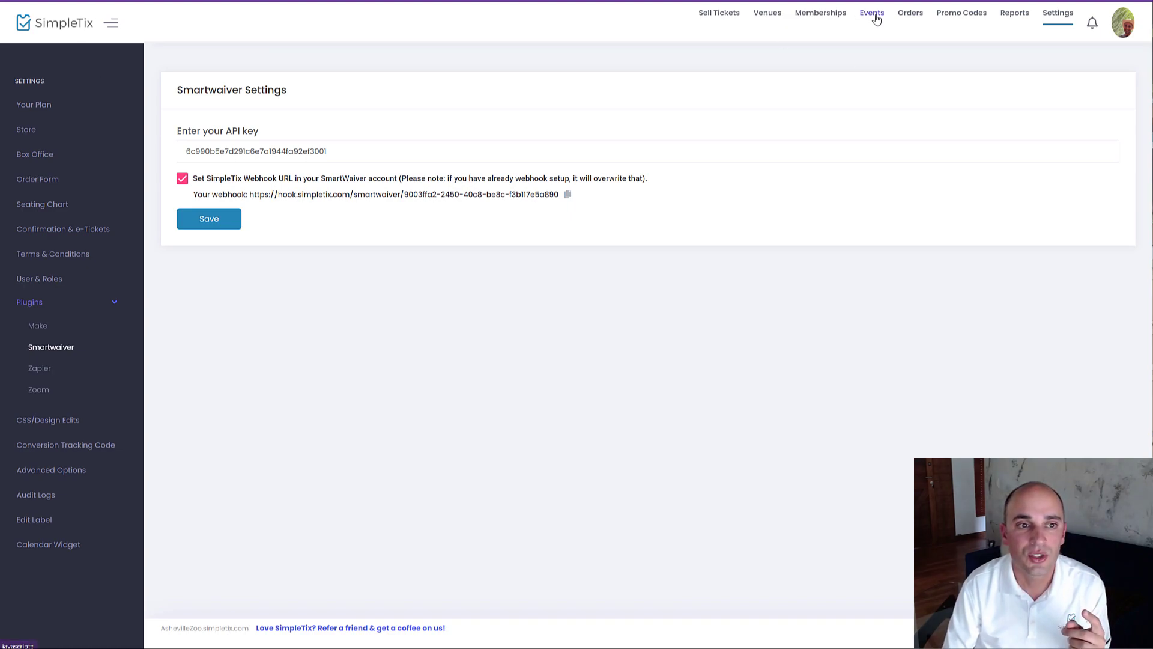
Step: Assign the Paint Ball Liability Smartwaiver template to the Penny's Pumpkin Farm event
{"action": "left_click", "coordinate": [876, 18]}
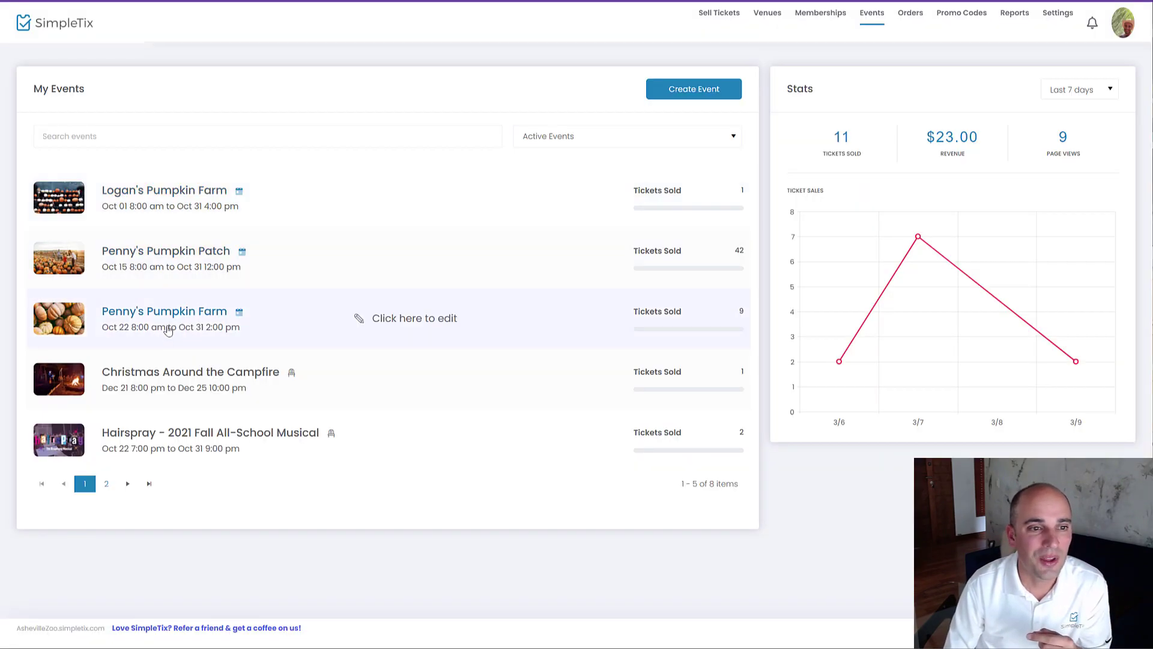
{"action": "left_click", "coordinate": [168, 329]}
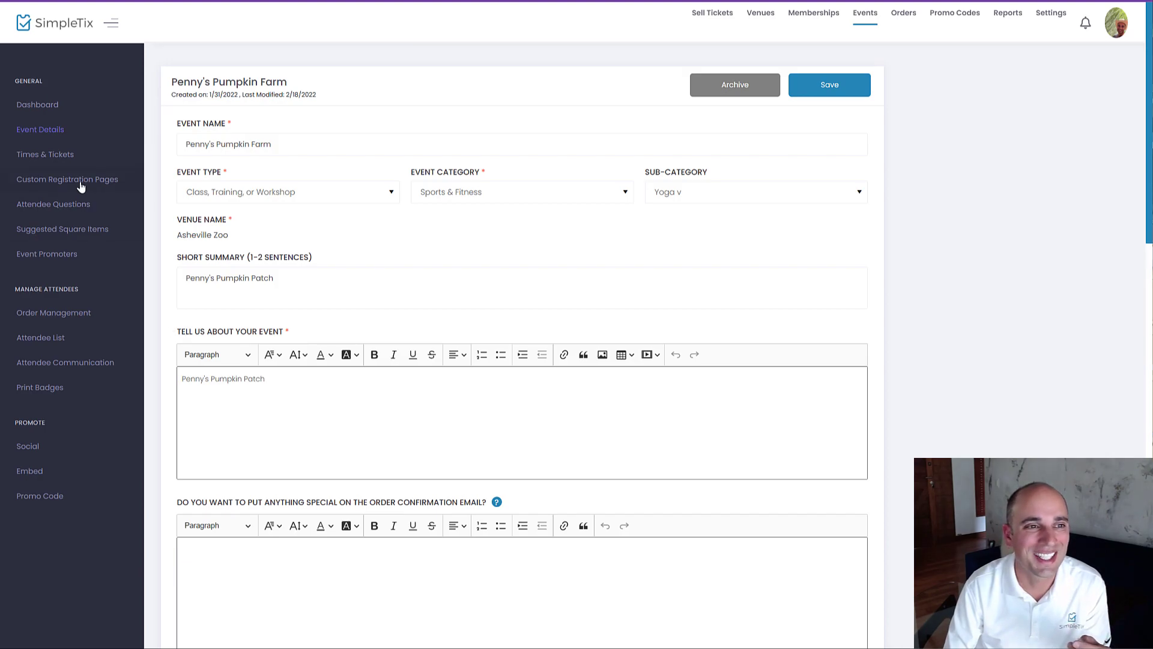
{"action": "scroll", "coordinate": [354, 315], "scroll_direction": "down", "scroll_amount": 1}
{"action": "scroll", "coordinate": [343, 322], "scroll_direction": "down", "scroll_amount": 10}
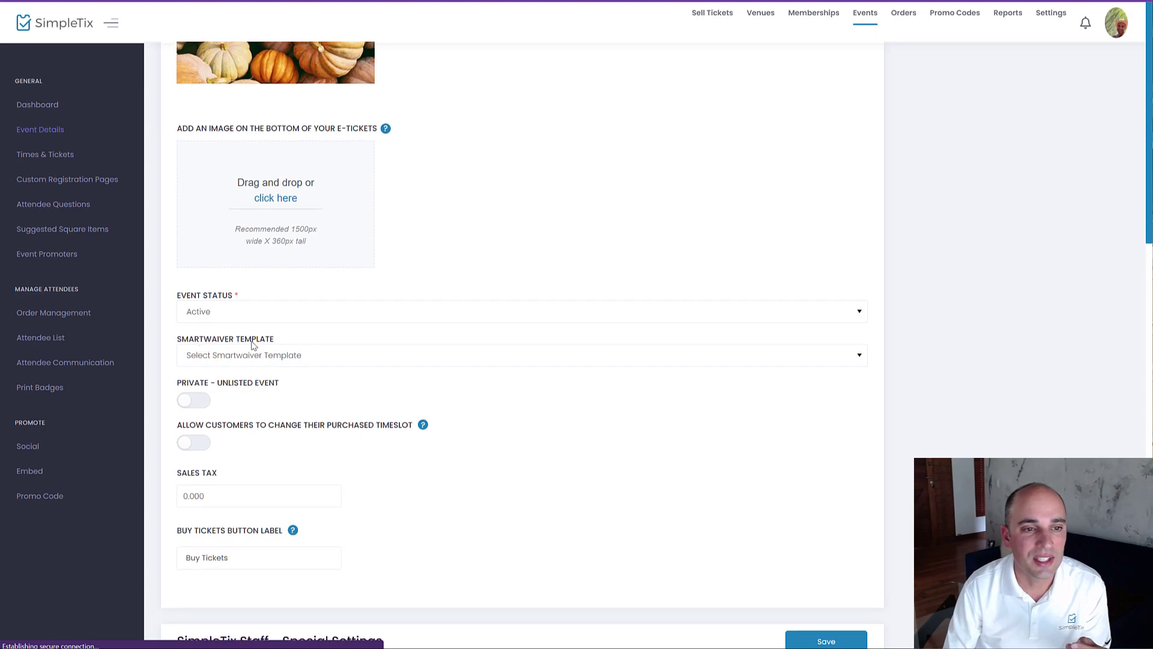
{"action": "left_click", "coordinate": [266, 357]}
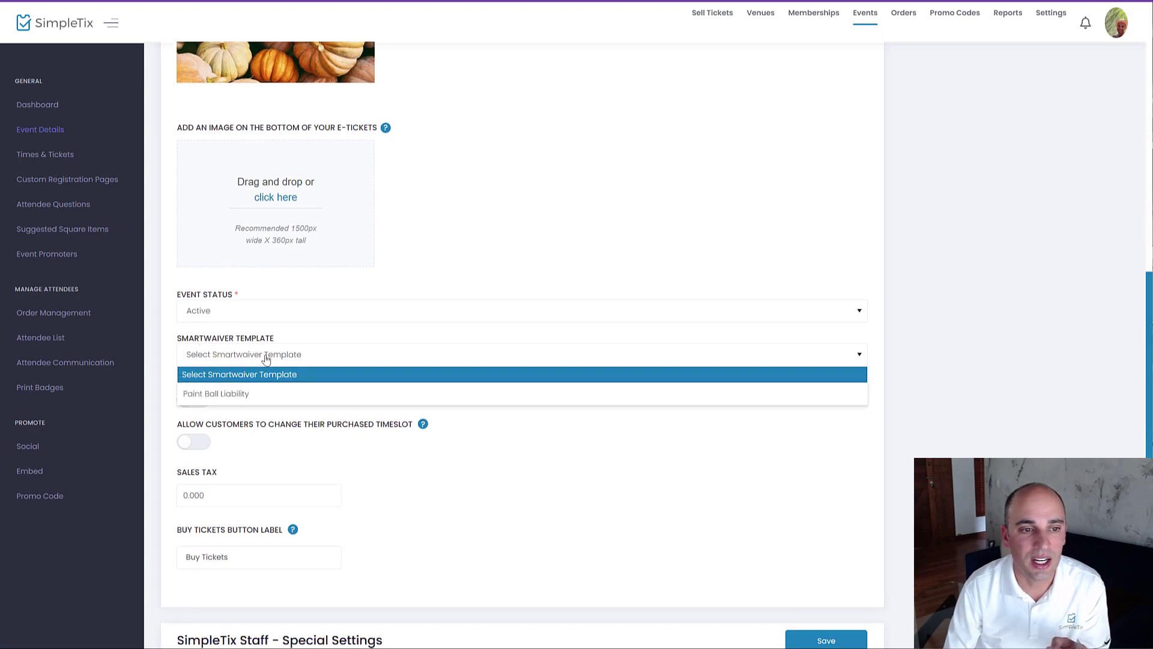
{"action": "left_click", "coordinate": [236, 395]}
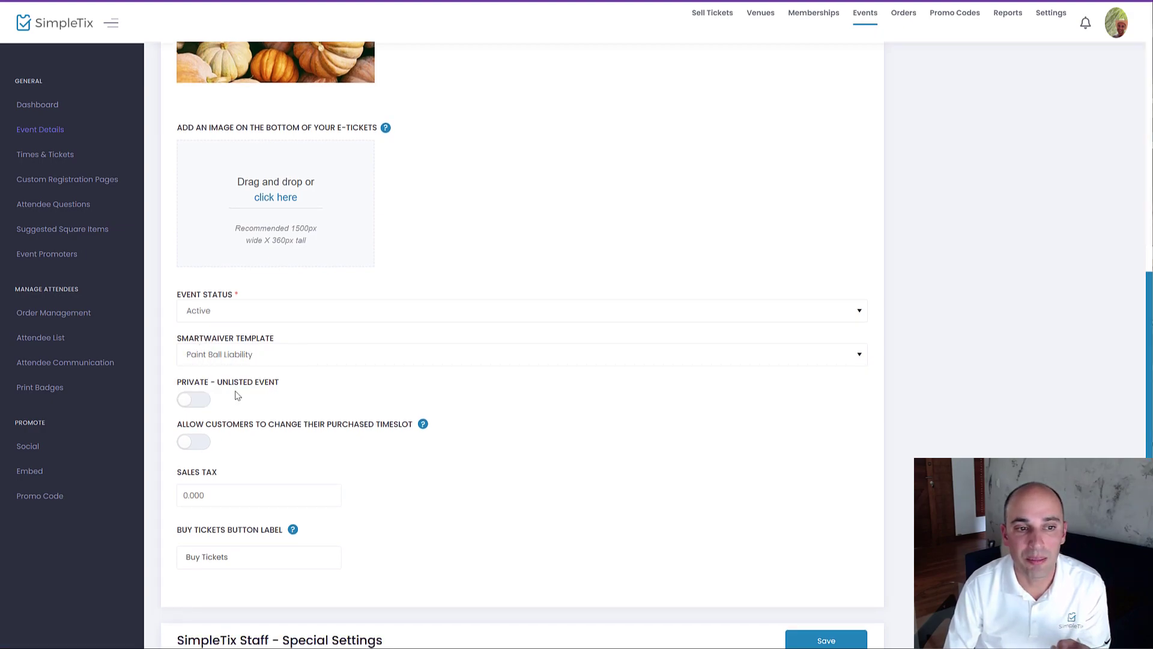
{"action": "scroll", "coordinate": [365, 374], "scroll_direction": "up", "scroll_amount": 9}
{"action": "scroll", "coordinate": [370, 367], "scroll_direction": "up", "scroll_amount": 2}
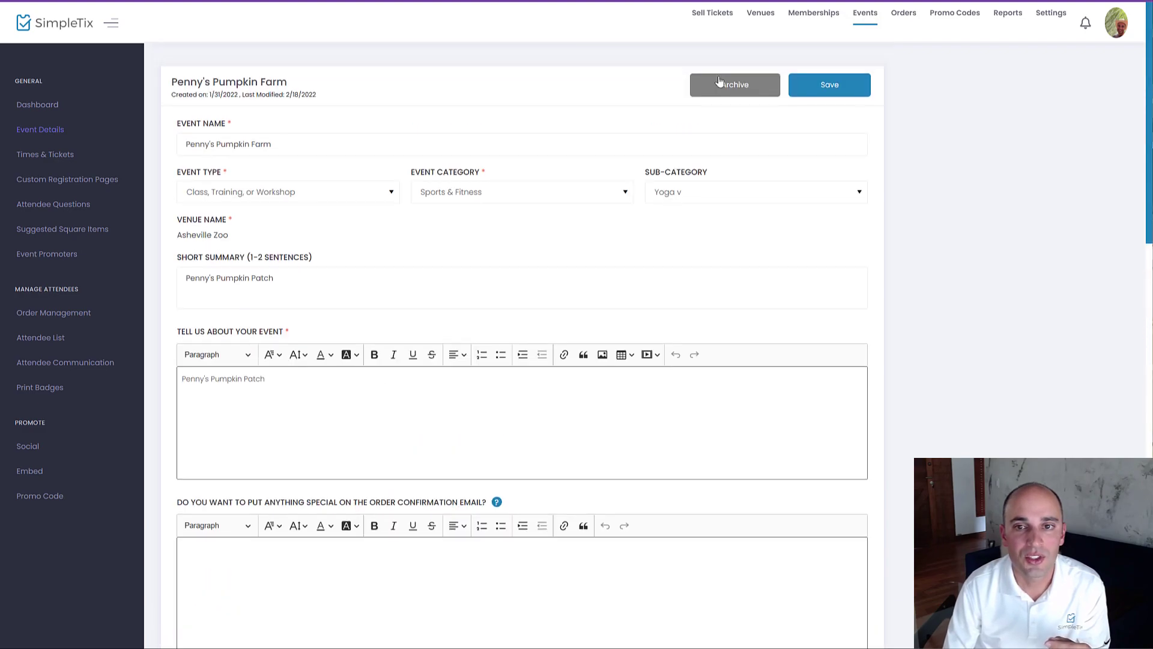
Step: Save the event and copy its public event link from the dashboard
{"action": "left_click", "coordinate": [817, 95]}
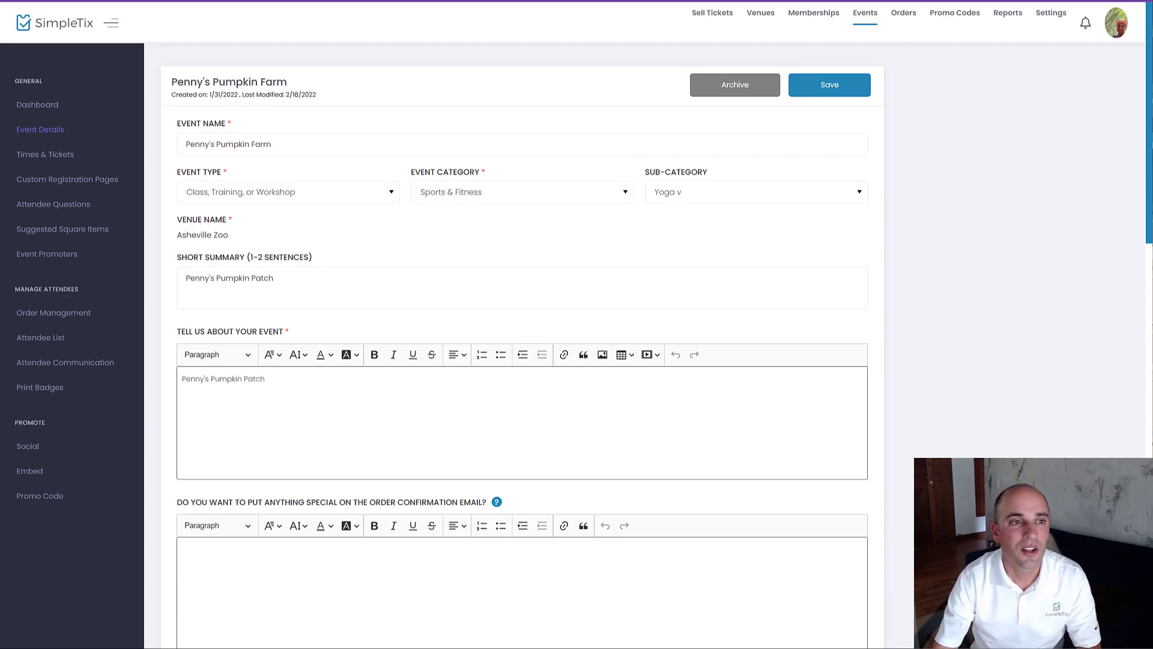
{"action": "left_click", "coordinate": [35, 106]}
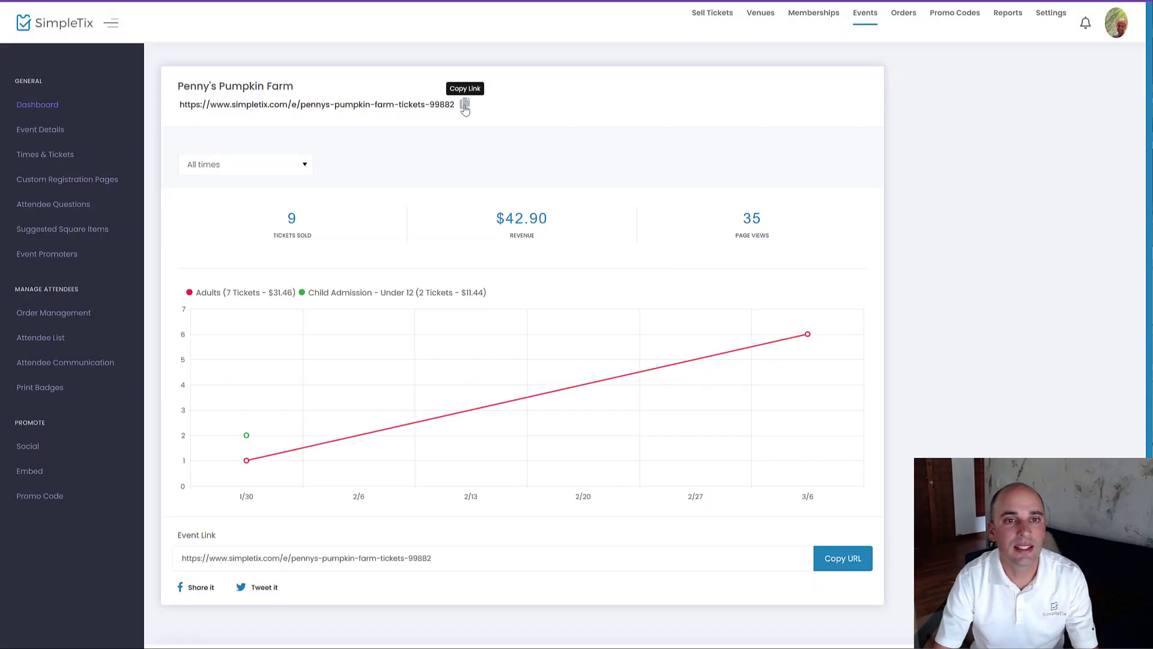
{"action": "left_click", "coordinate": [465, 106]}
Step: Load the event's public page in a new tab and choose the Oct 22, 10:00 AM slot
{"action": "key", "text": "ctrl+t"}
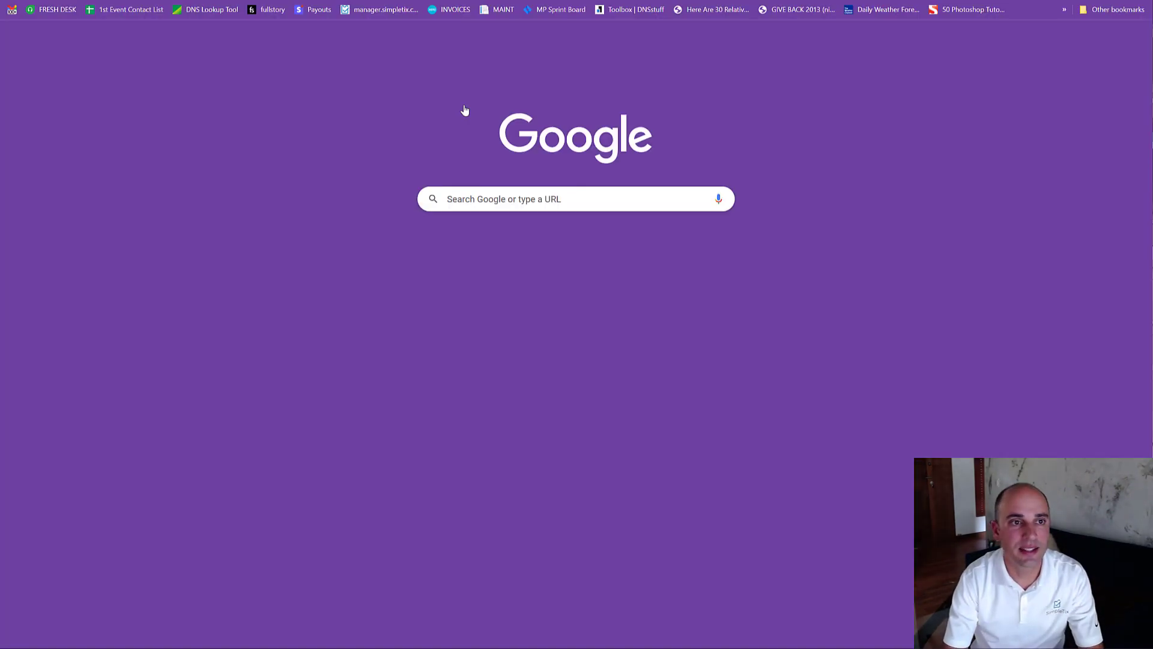
{"action": "key", "text": "ctrl+v"}
{"action": "key", "text": "Return"}
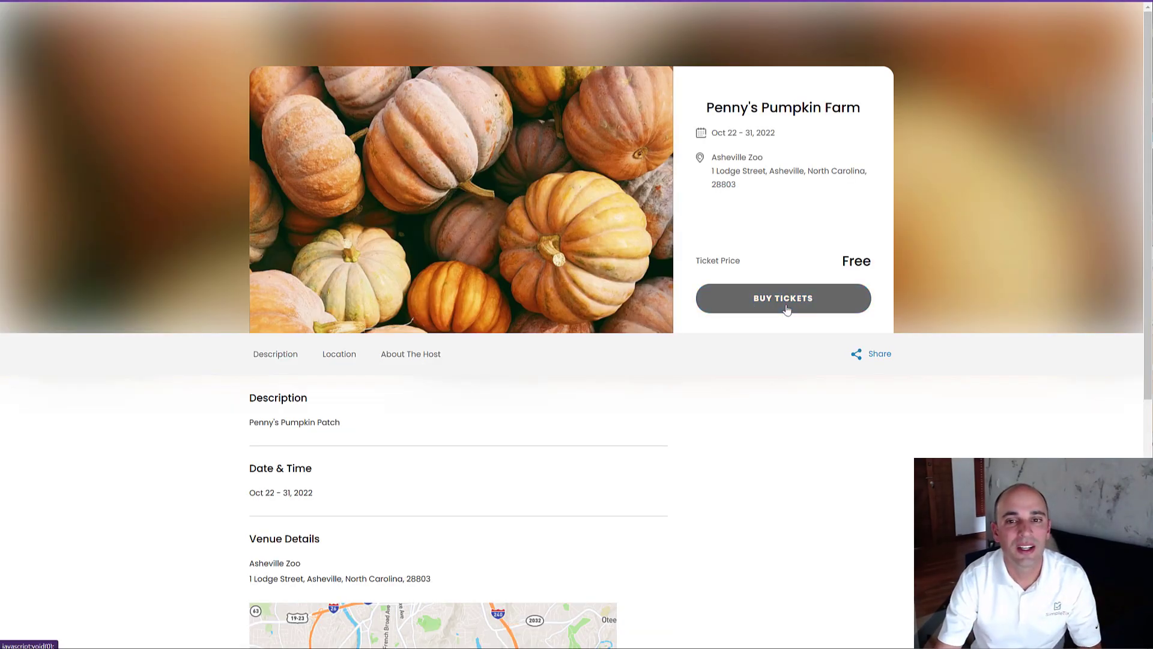
{"action": "left_click", "coordinate": [787, 308]}
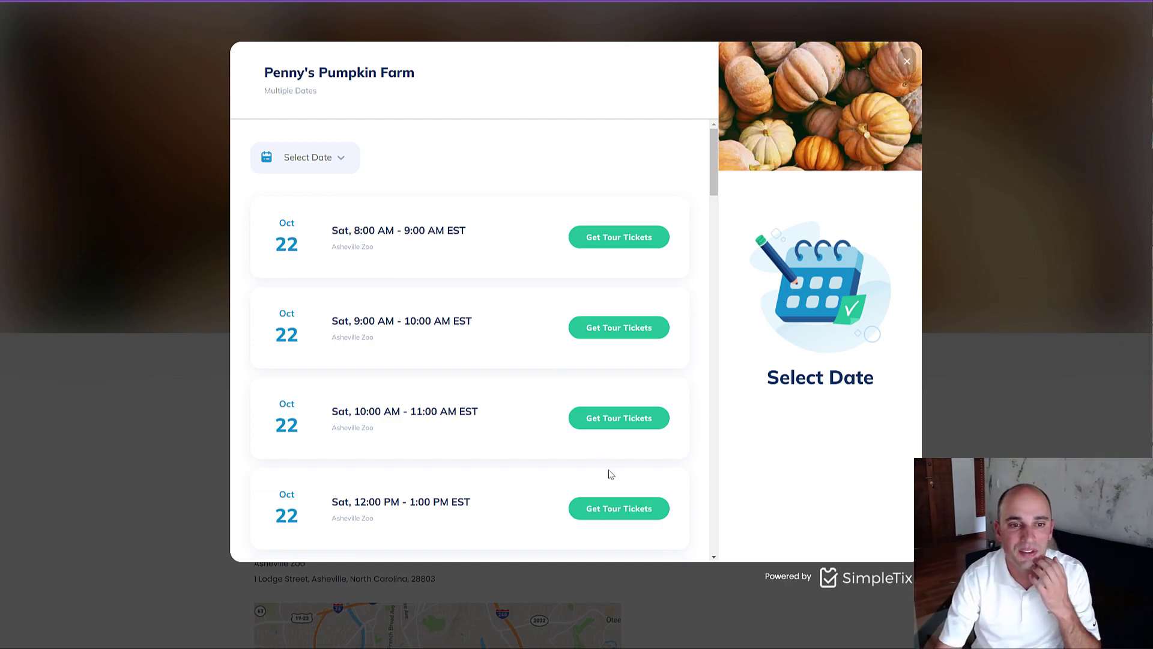
{"action": "left_click", "coordinate": [604, 420]}
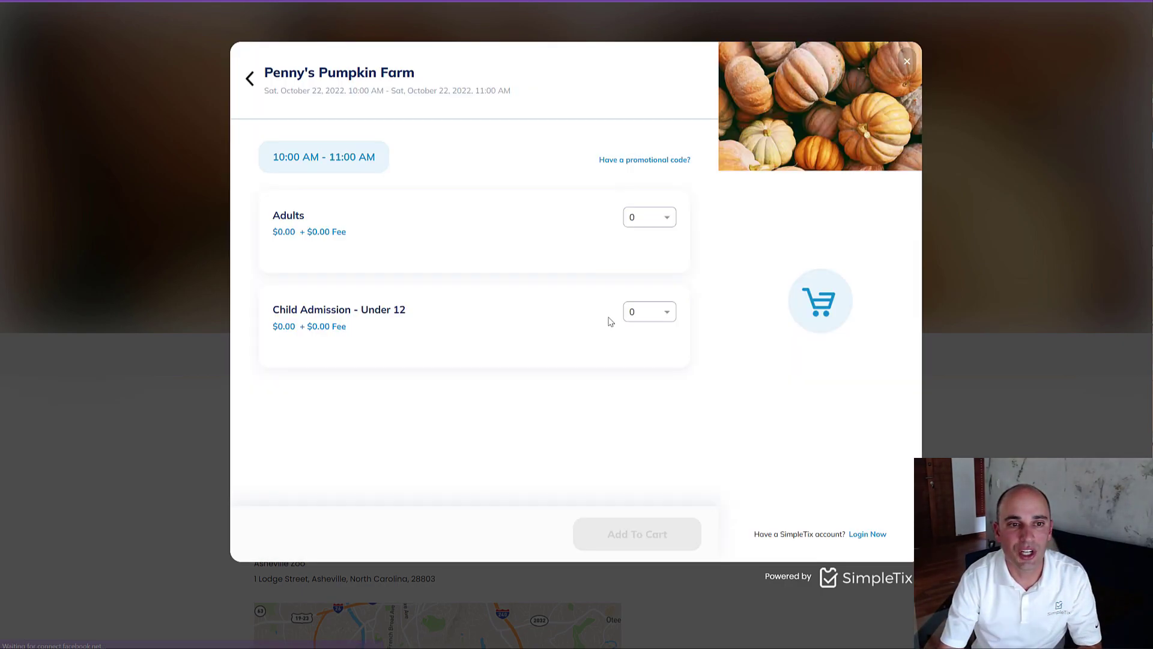
Step: Set the Adults ticket quantity to 1 and proceed to checkout
{"action": "left_click", "coordinate": [664, 218]}
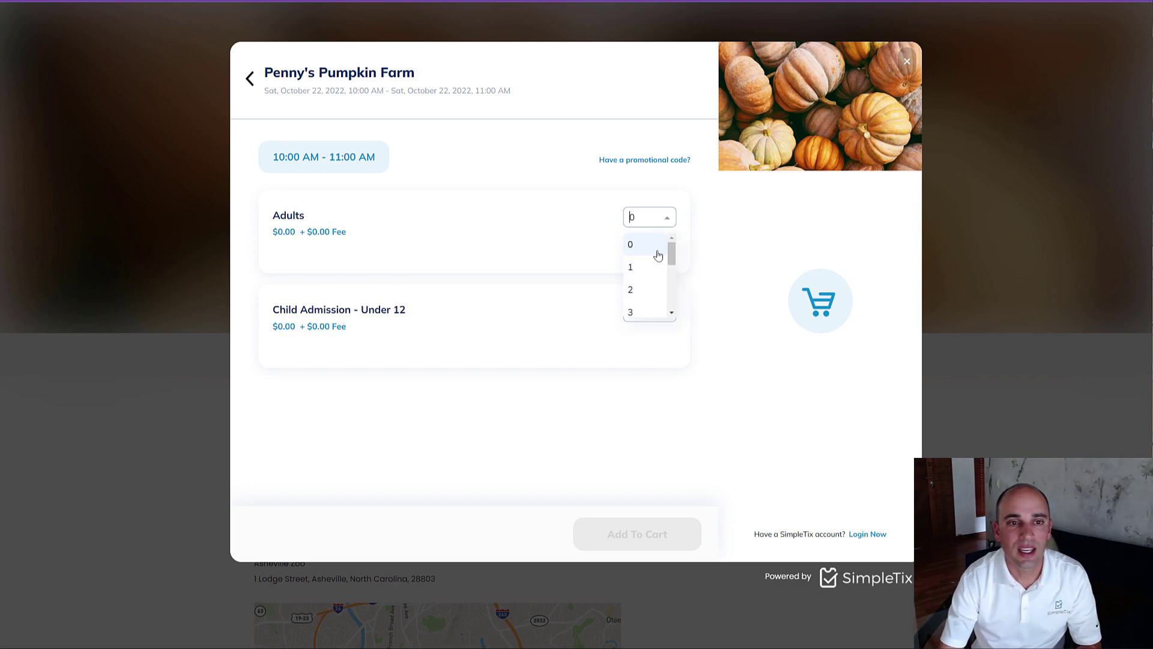
{"action": "left_click", "coordinate": [648, 289]}
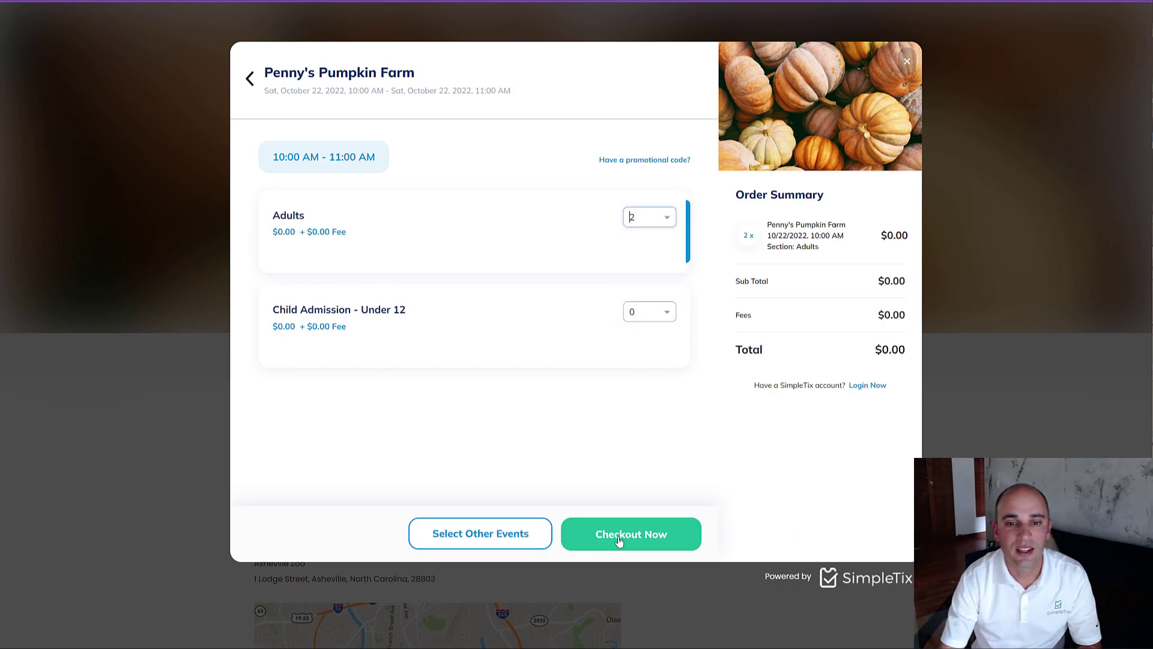
{"action": "left_click", "coordinate": [668, 224]}
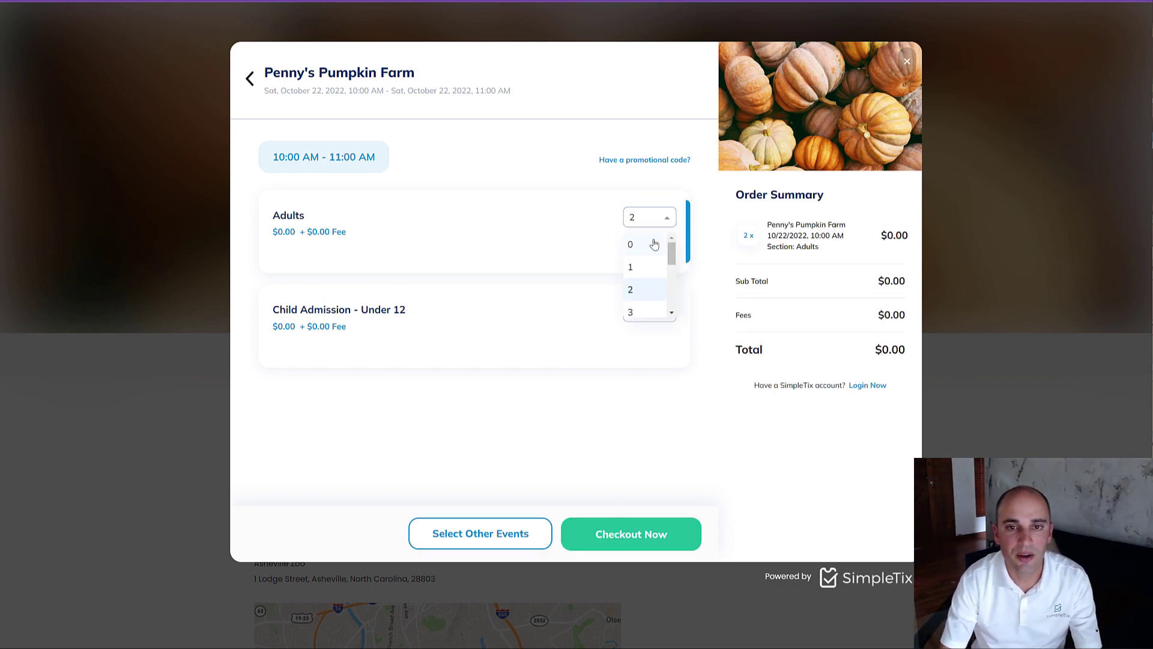
{"action": "left_click", "coordinate": [638, 267]}
{"action": "left_click", "coordinate": [631, 544]}
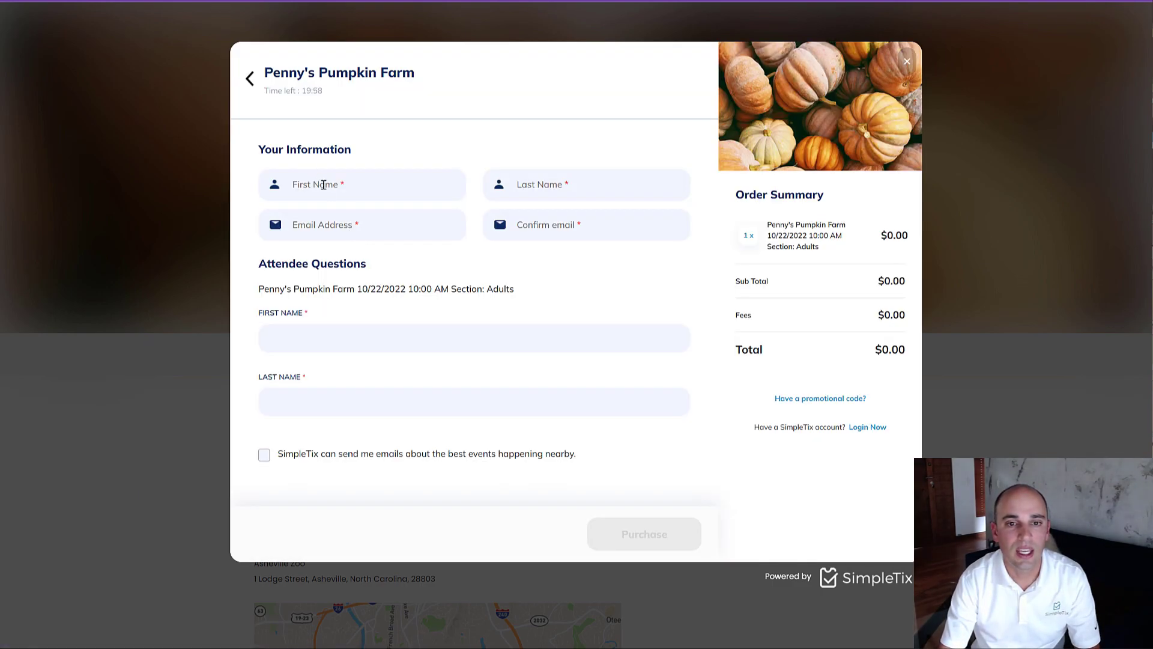
Step: Autofill the buyer and attendee details, complete the purchase, and view the confirmation email
{"action": "left_click", "coordinate": [324, 185]}
{"action": "left_click", "coordinate": [322, 217]}
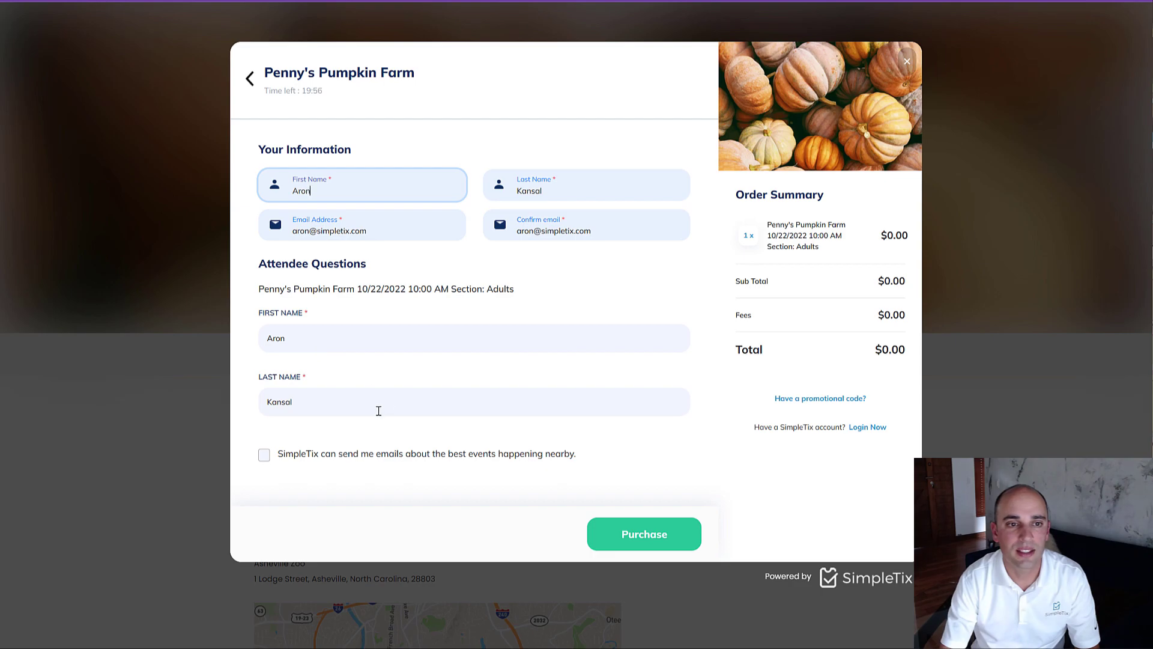
{"action": "left_click", "coordinate": [670, 533]}
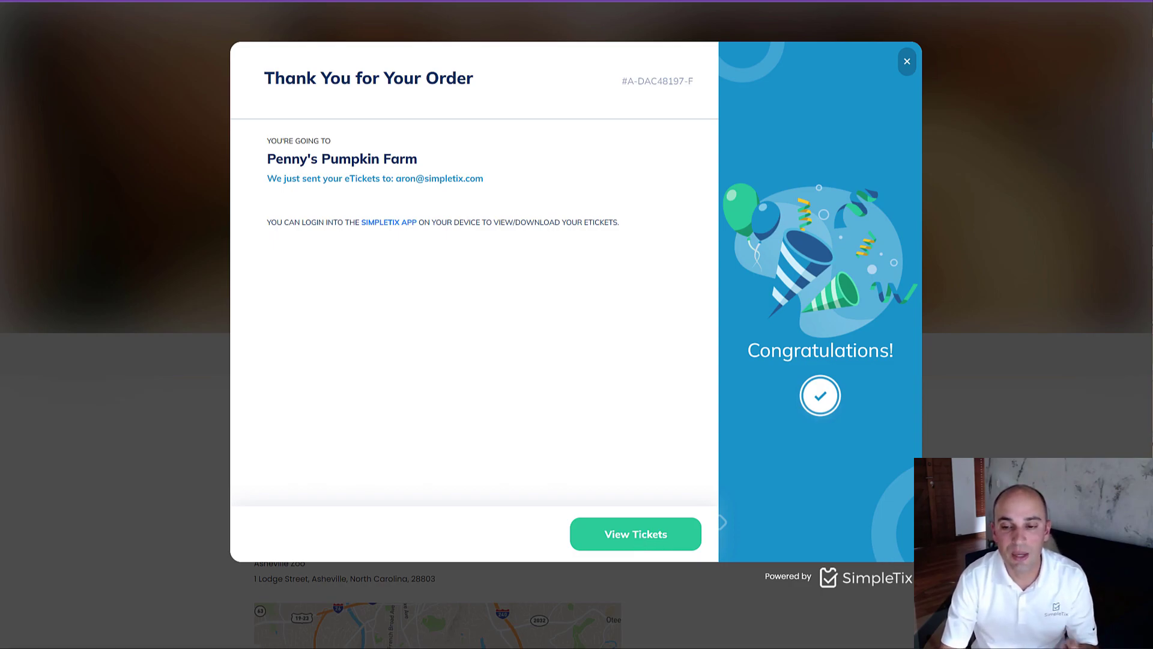
{"action": "key", "text": "ctrl+Tab"}
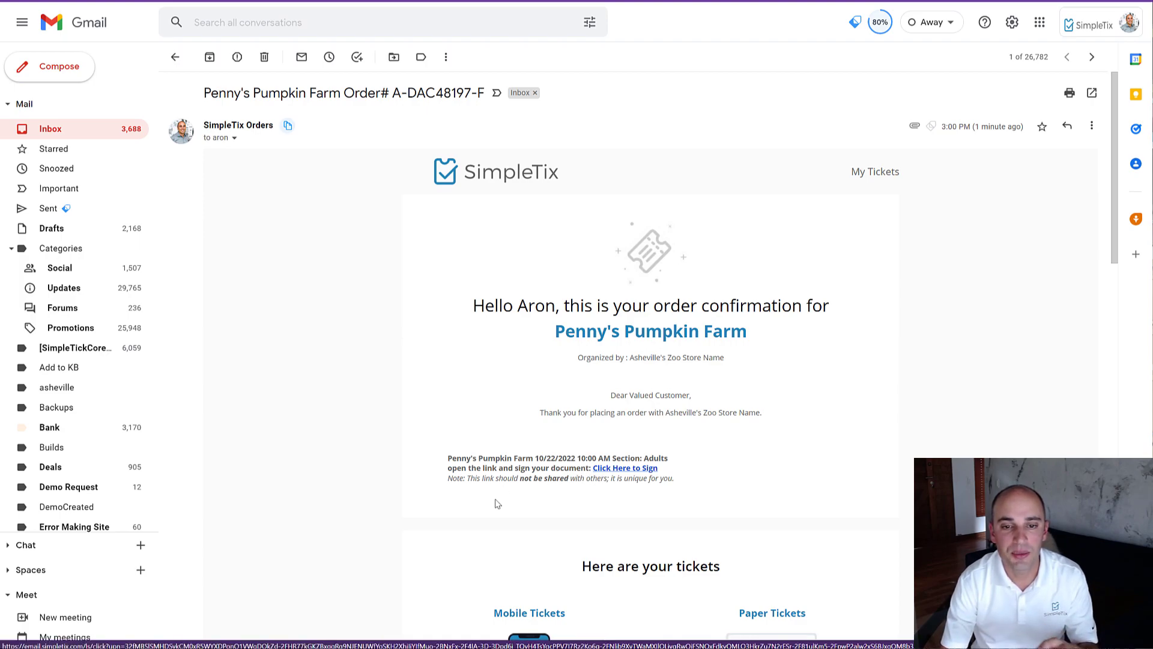
Step: Open the confirmation email's 'Click Here to Sign' link in a new window
{"action": "right_click", "coordinate": [626, 472]}
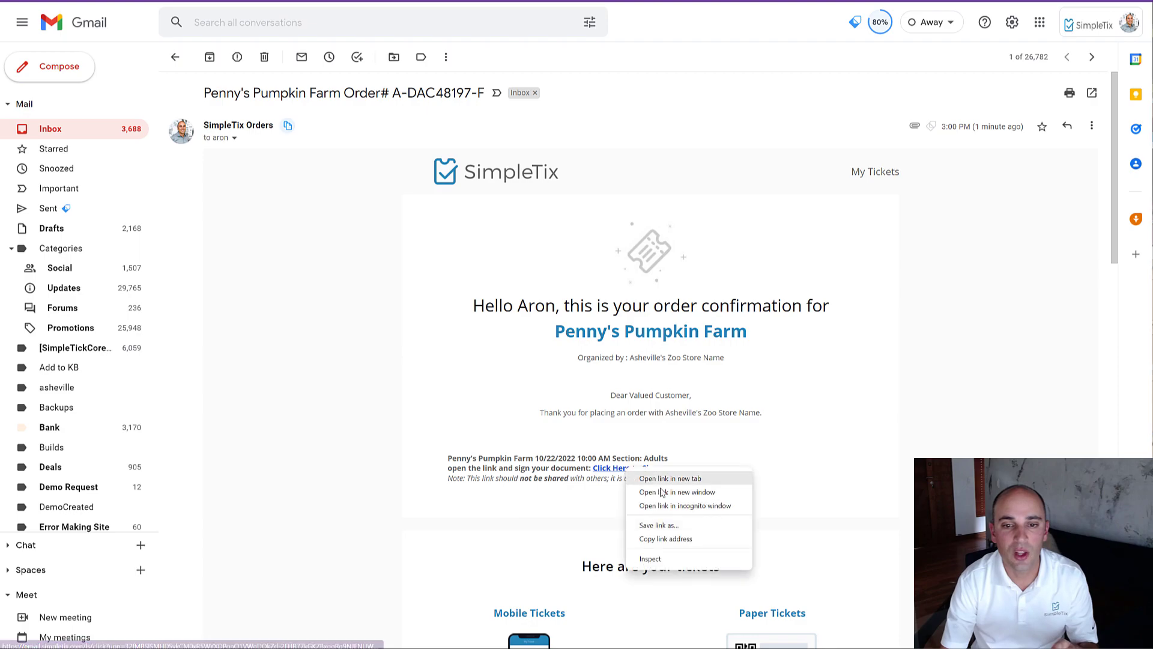
{"action": "left_click", "coordinate": [676, 508]}
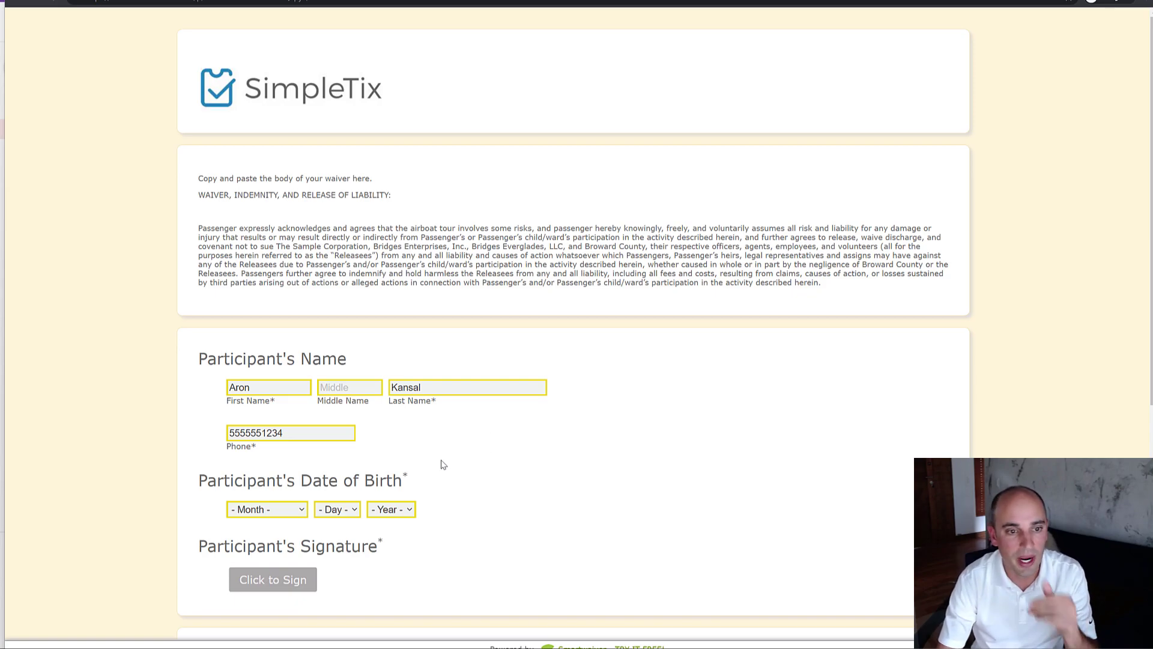
Step: Set the waiver's birth date to March 19, 1918, dismissing the adults-only warning
{"action": "left_click", "coordinate": [265, 512]}
{"action": "left_click", "coordinate": [260, 560]}
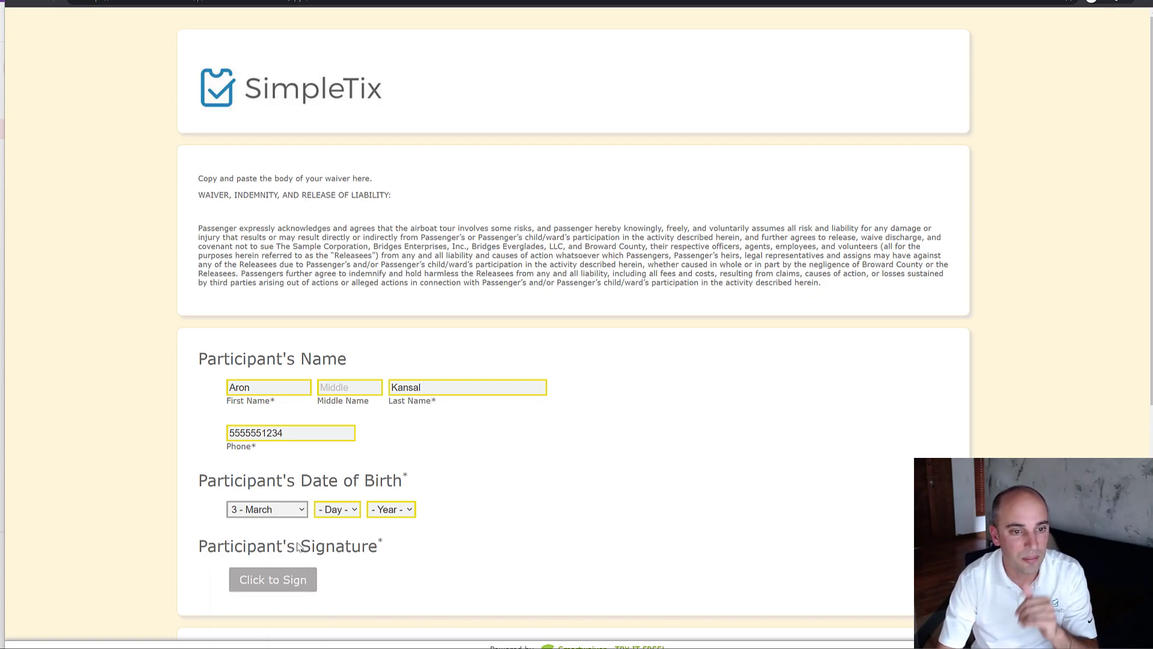
{"action": "left_click", "coordinate": [323, 512]}
{"action": "left_click", "coordinate": [324, 470]}
{"action": "left_click", "coordinate": [391, 510]}
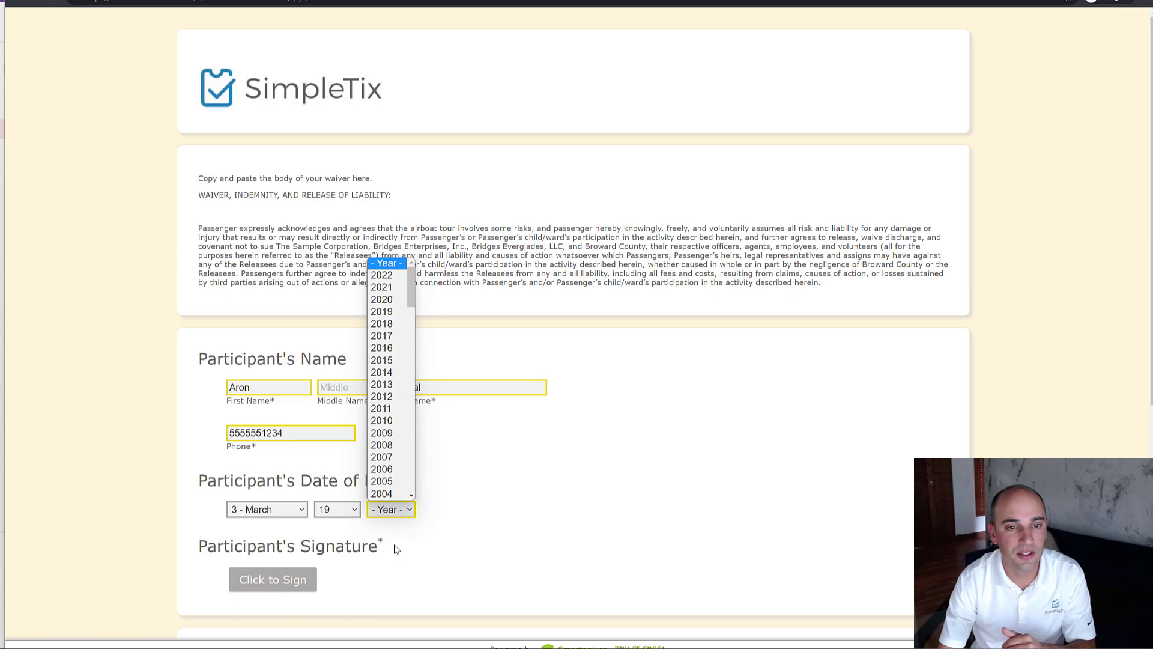
{"action": "left_click", "coordinate": [388, 448]}
{"action": "scroll", "coordinate": [473, 520], "scroll_direction": "down", "scroll_amount": 2}
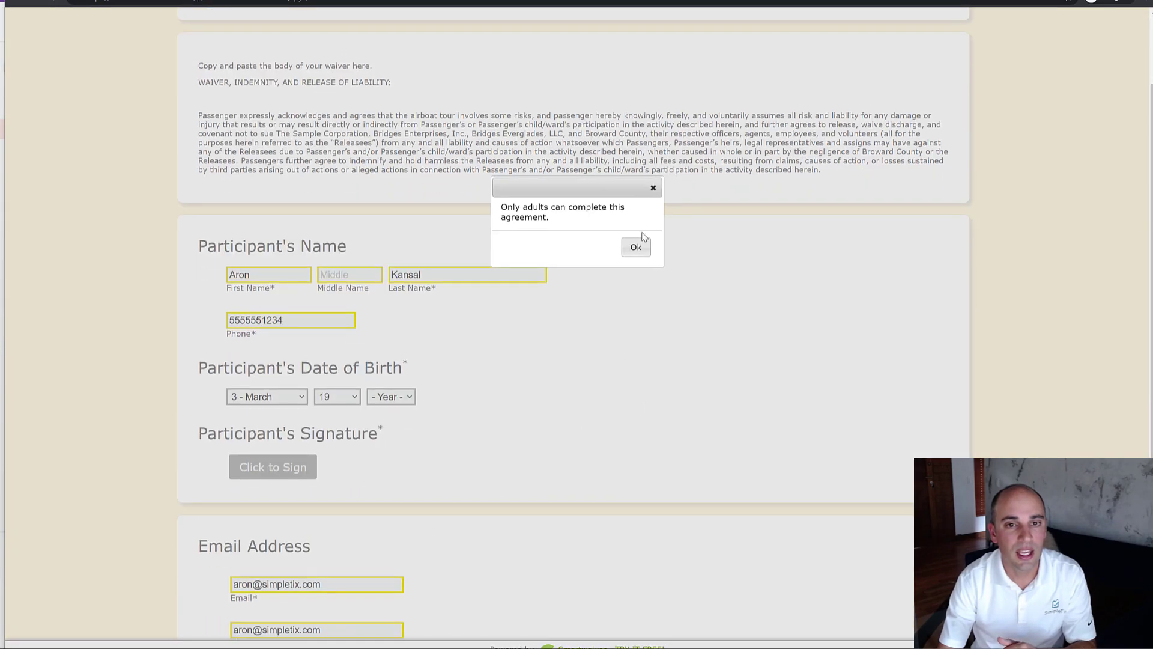
{"action": "left_click", "coordinate": [635, 246]}
{"action": "left_click", "coordinate": [391, 396]}
{"action": "scroll", "coordinate": [388, 517], "scroll_direction": "down", "scroll_amount": 15}
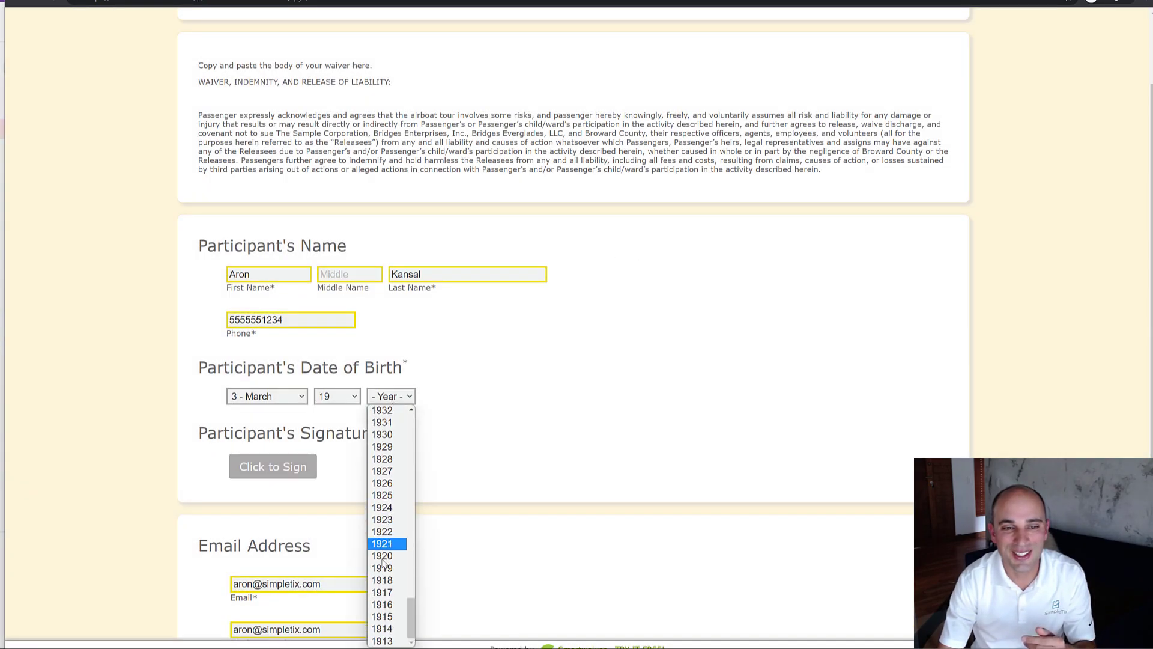
{"action": "left_click", "coordinate": [385, 580]}
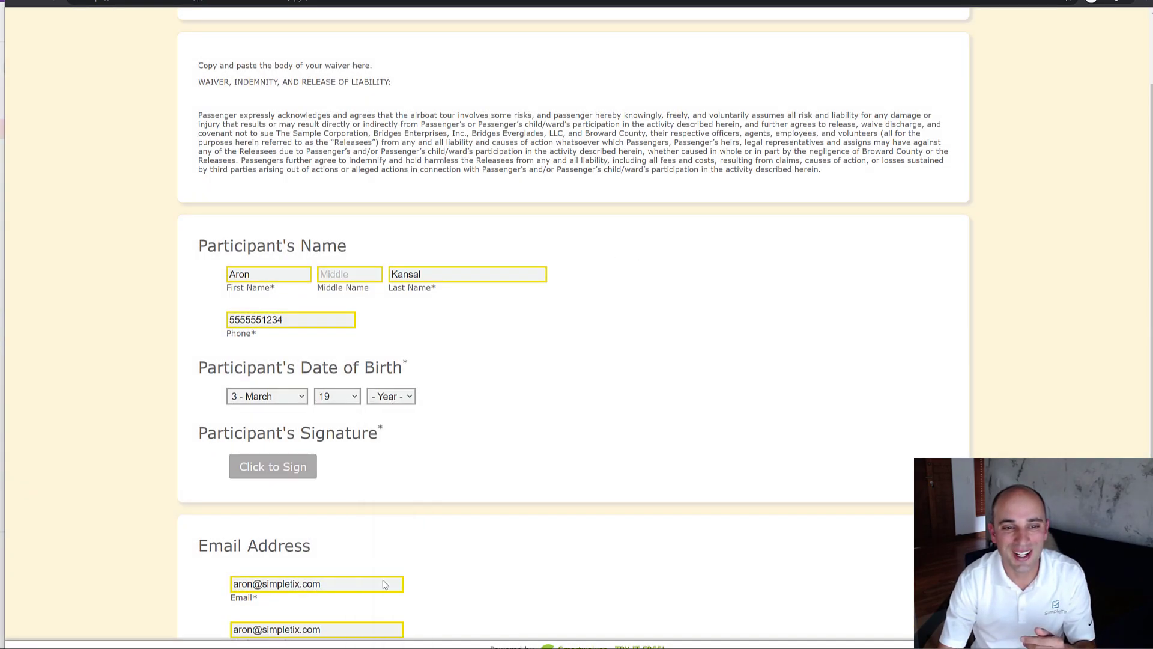
Step: Draw and accept a signature, tick the e-signature consent, and agree to the document
{"action": "left_click", "coordinate": [280, 474]}
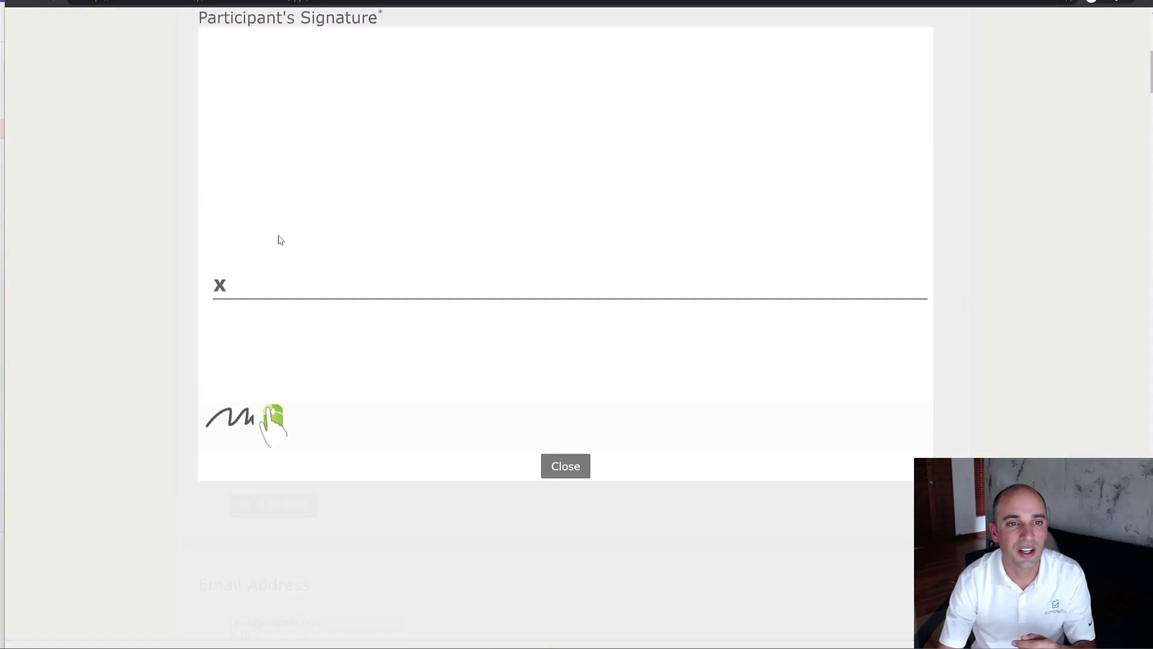
{"action": "left_click_drag", "start_coordinate": [277, 235], "coordinate": [762, 251]}
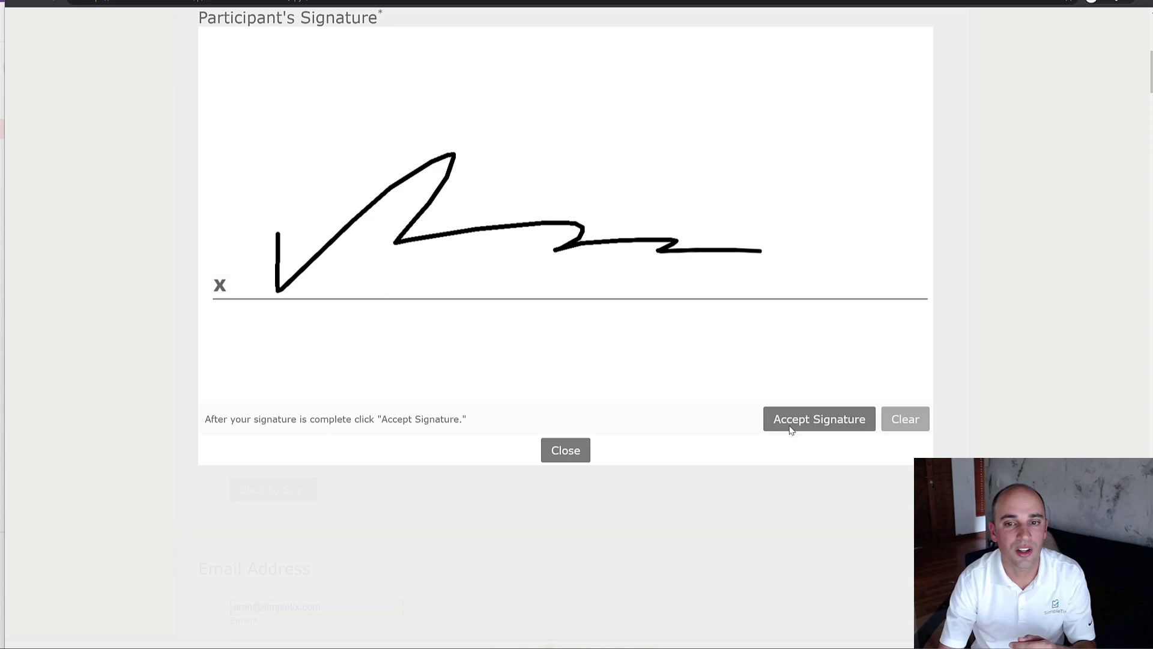
{"action": "left_click", "coordinate": [791, 428]}
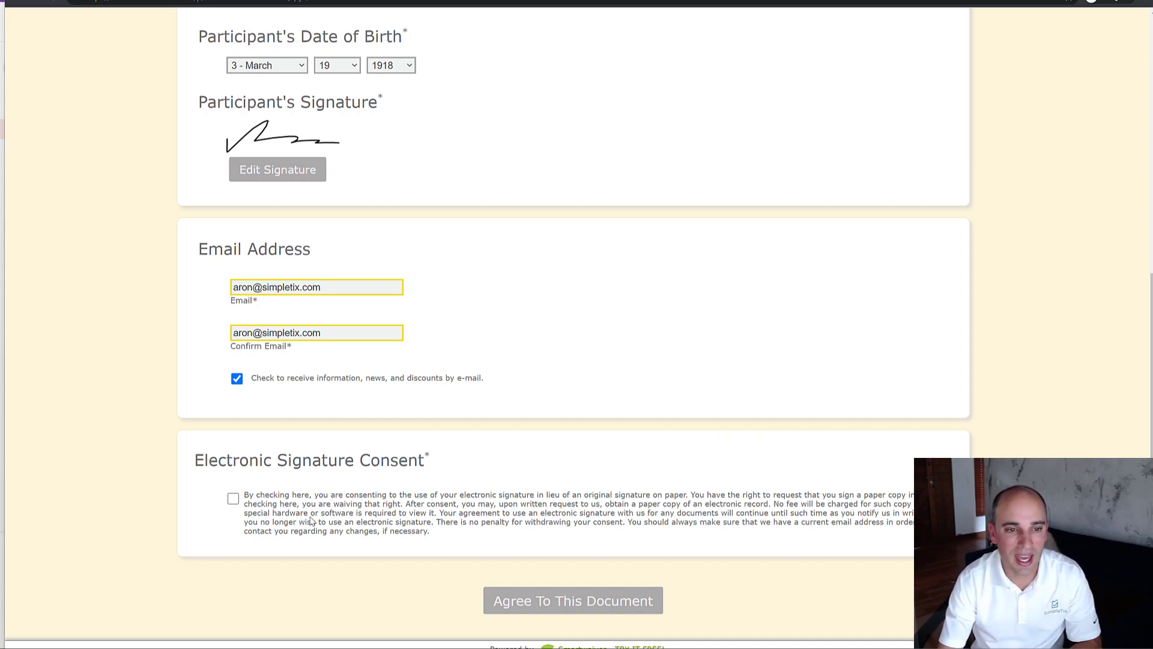
{"action": "left_click", "coordinate": [234, 499]}
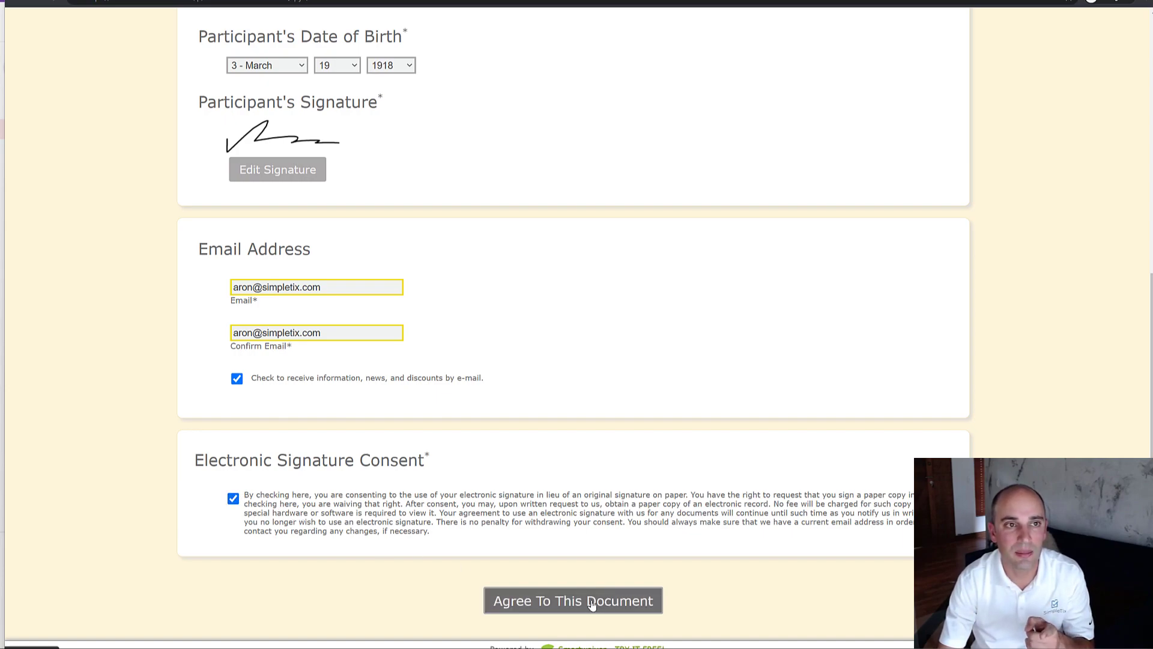
{"action": "left_click", "coordinate": [612, 598]}
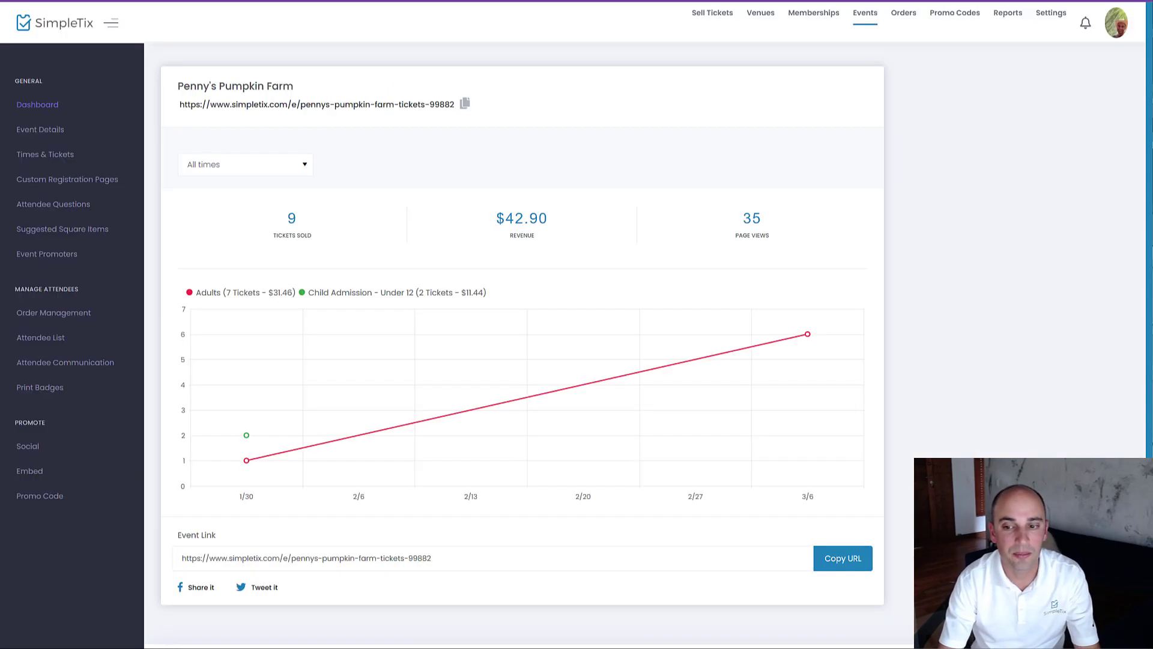
Step: Open the newest order's Admission Details to see the attendee's Smartwaiver document link
{"action": "left_click", "coordinate": [908, 14]}
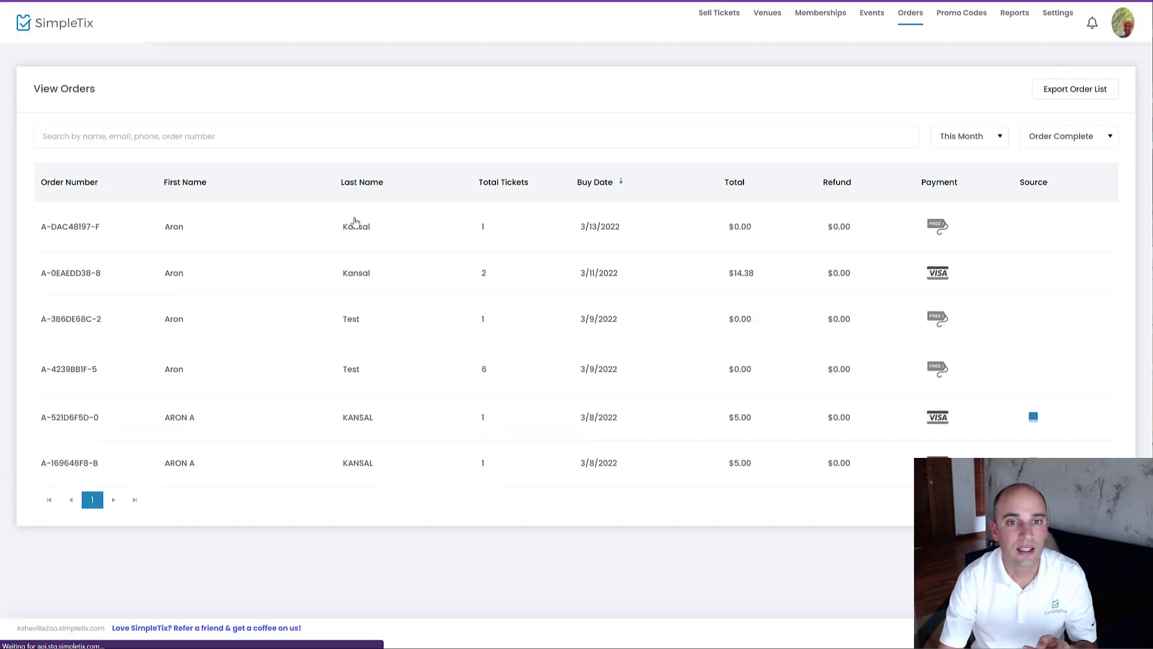
{"action": "left_click", "coordinate": [351, 225]}
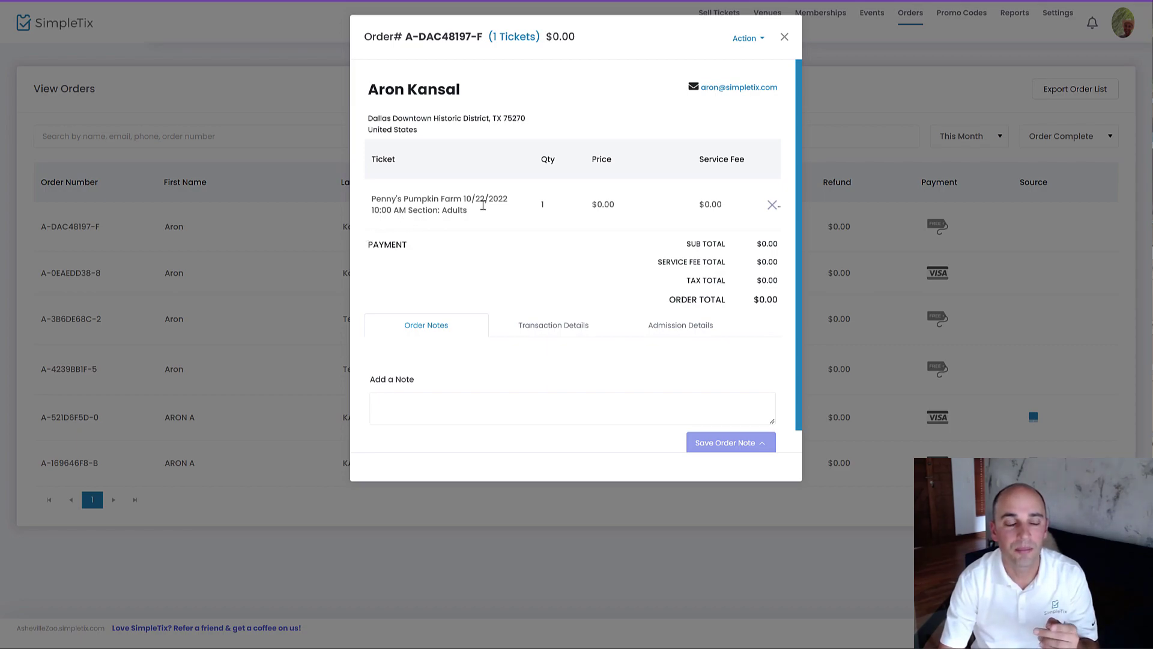
{"action": "left_click", "coordinate": [785, 37]}
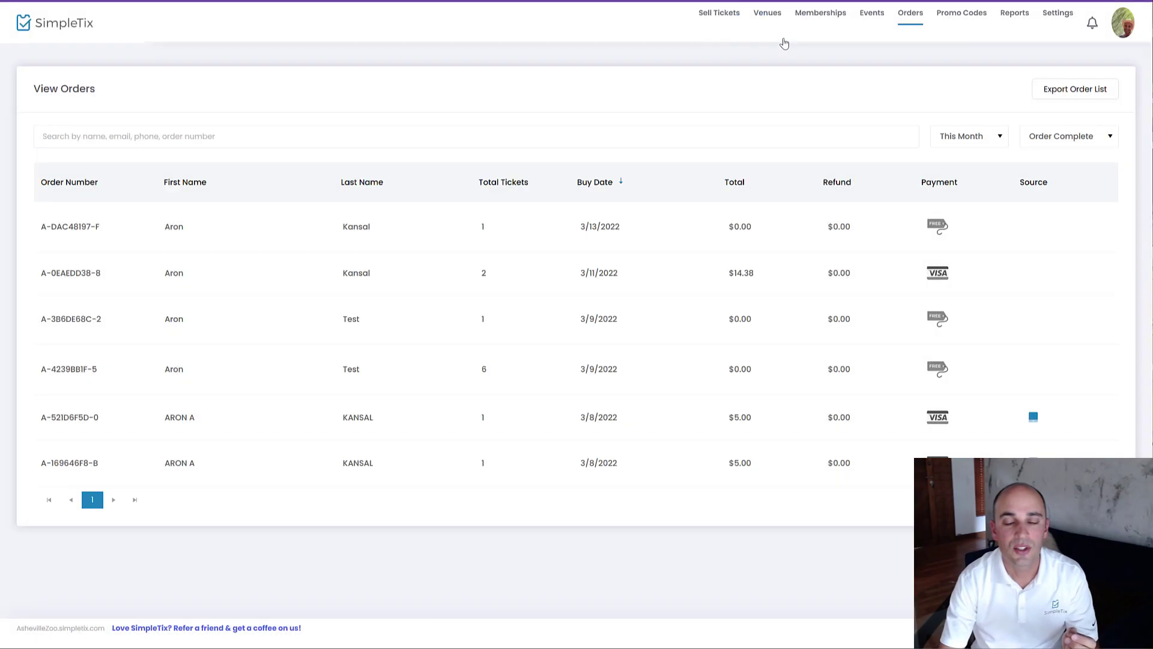
{"action": "left_click", "coordinate": [622, 223]}
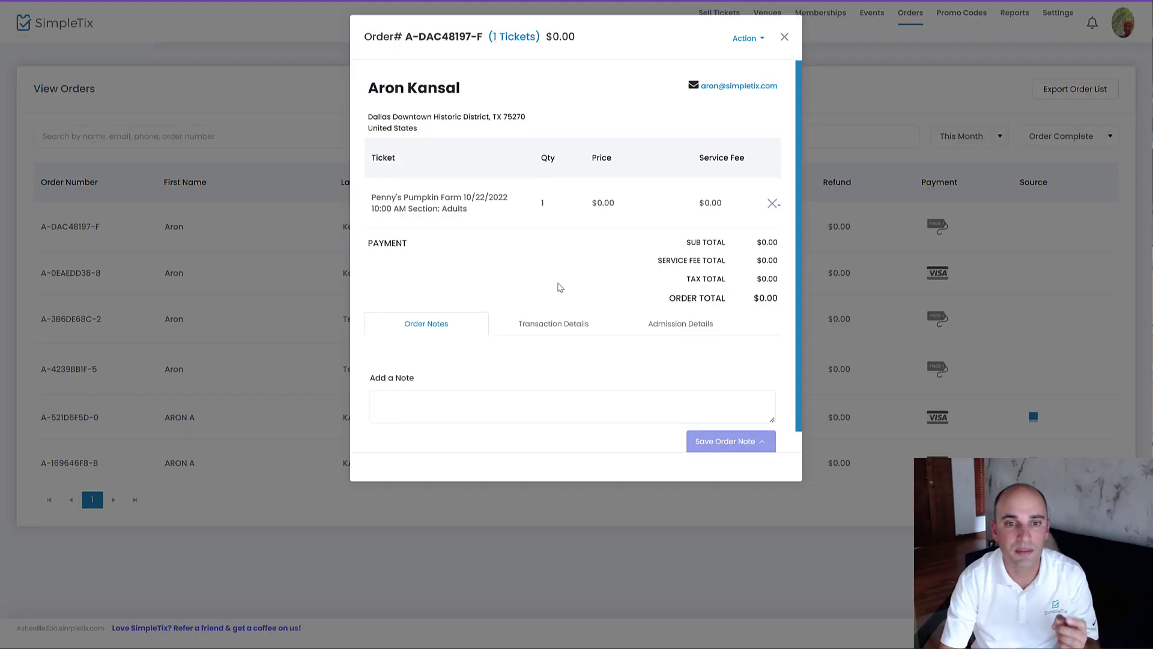
{"action": "scroll", "coordinate": [668, 320], "scroll_direction": "down", "scroll_amount": 1}
{"action": "left_click", "coordinate": [668, 303]}
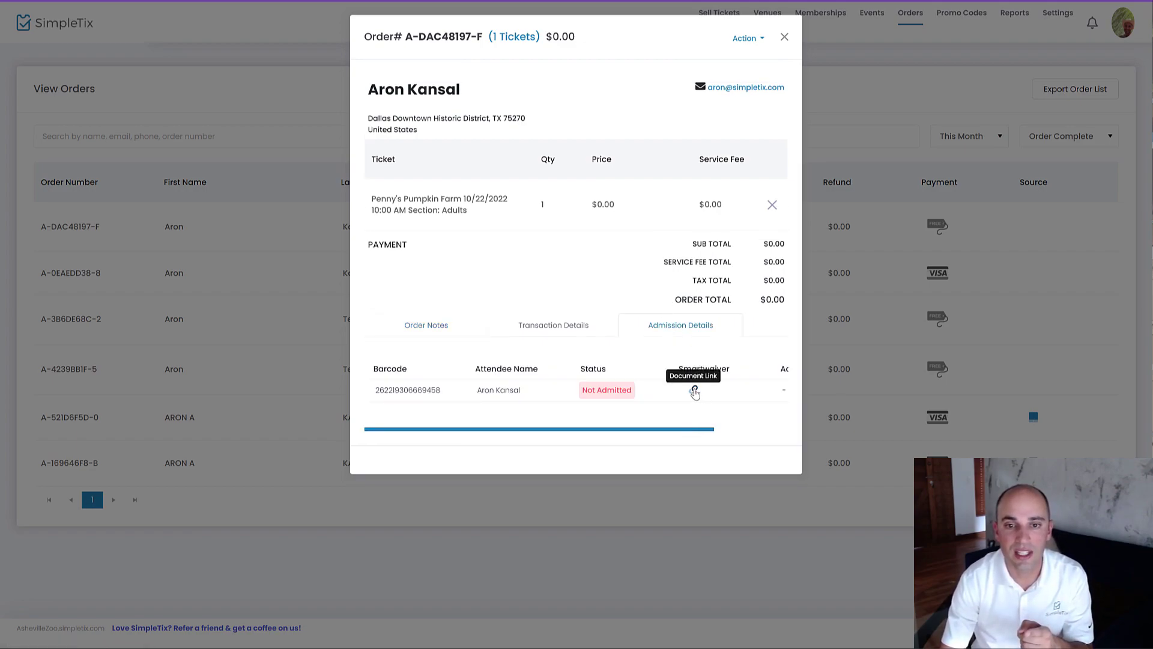
{"action": "left_click_drag", "start_coordinate": [698, 430], "coordinate": [665, 432]}
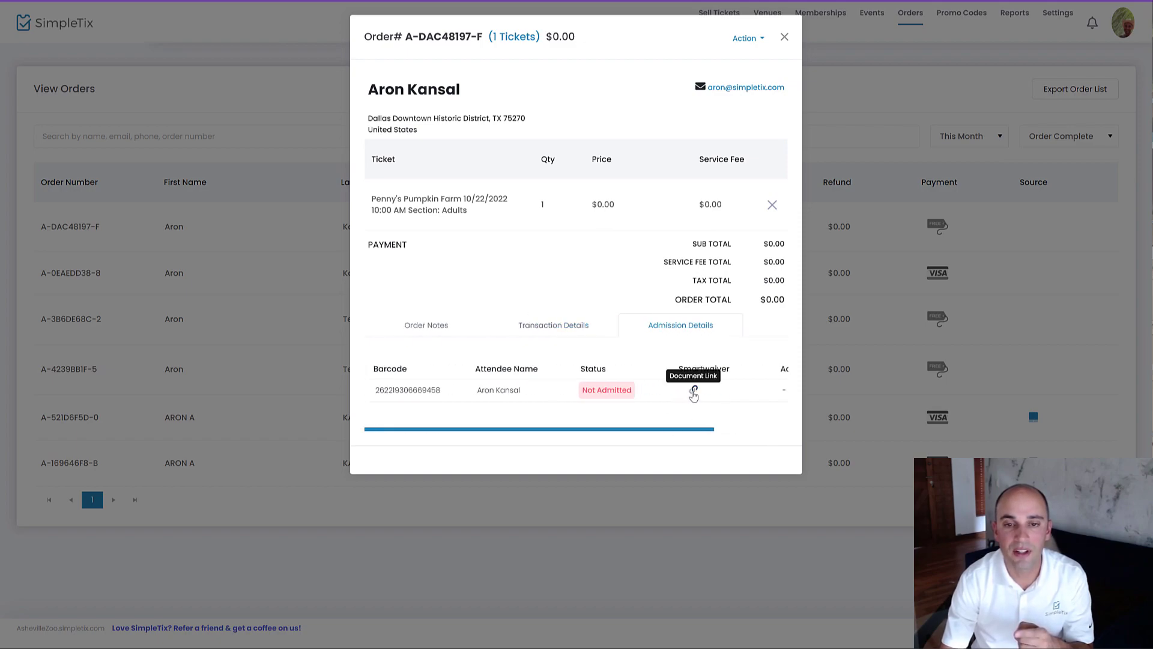
Step: Open the attendee list for the Penny's Pumpkin Farm event
{"action": "left_click", "coordinate": [784, 37]}
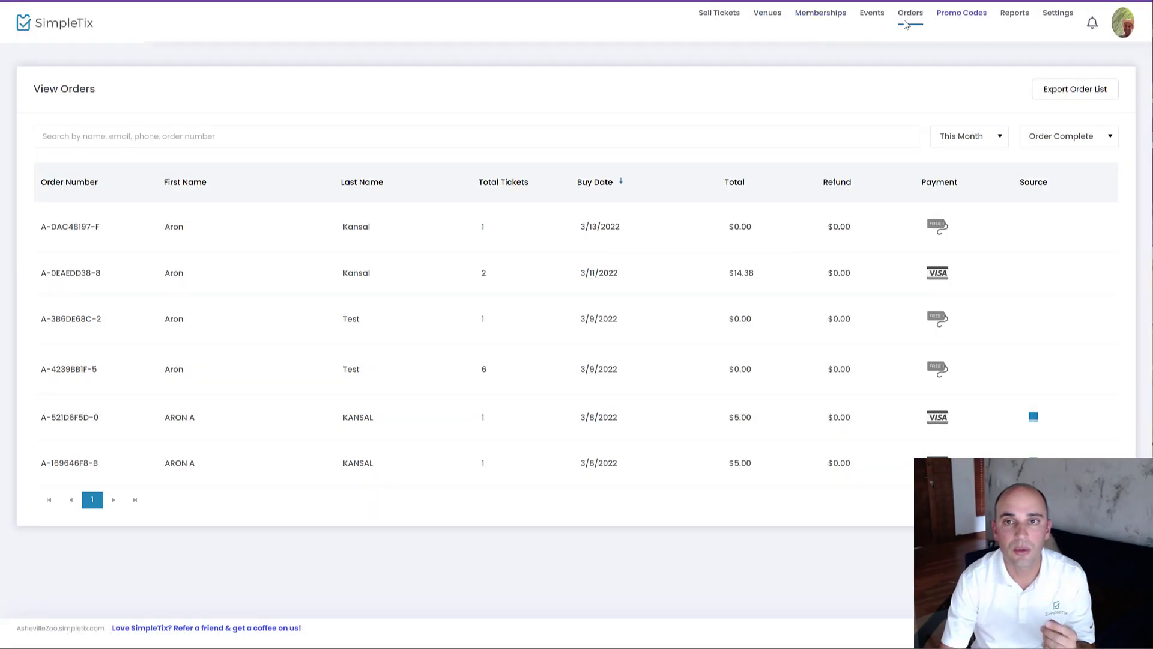
{"action": "left_click", "coordinate": [872, 20]}
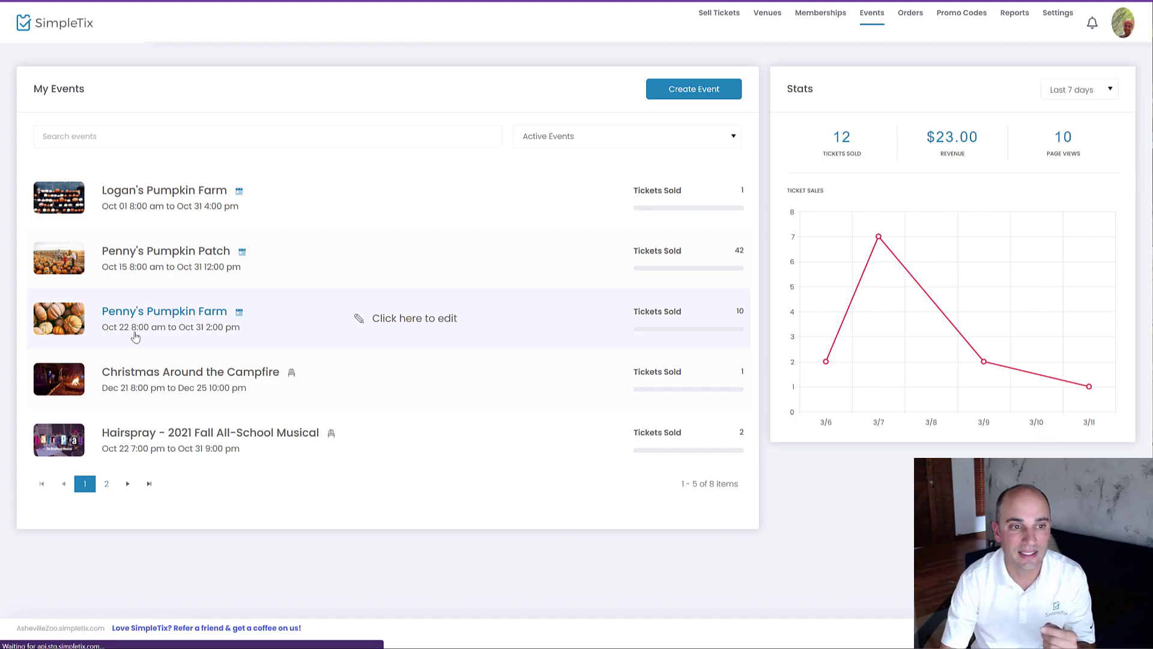
{"action": "left_click", "coordinate": [138, 330]}
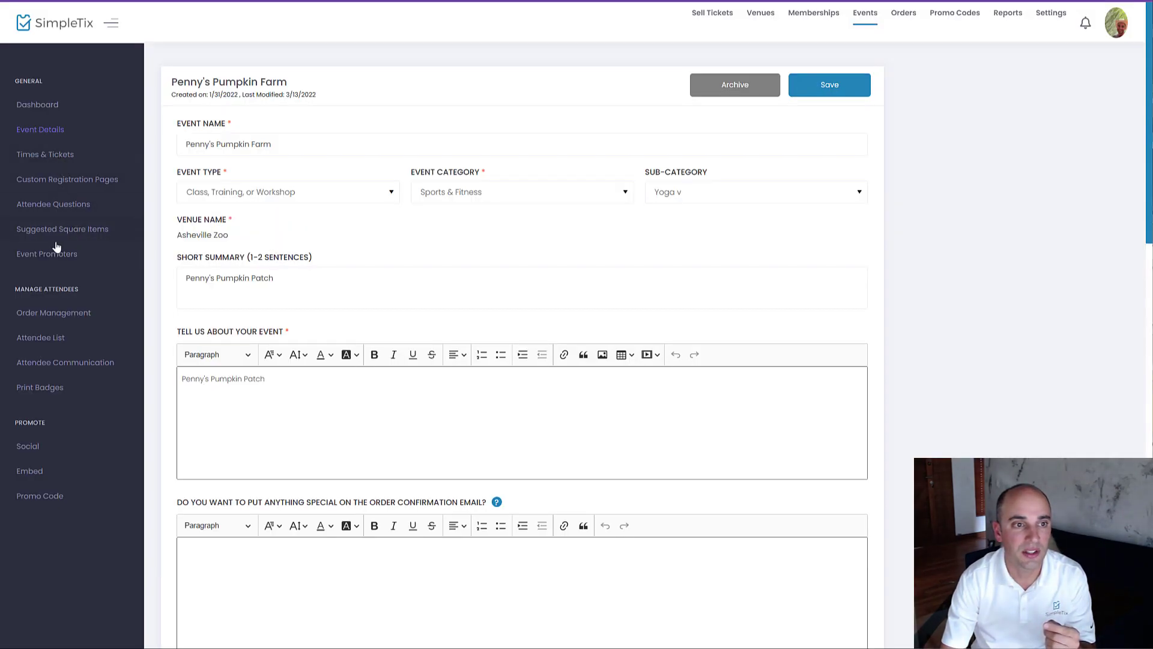
{"action": "left_click", "coordinate": [54, 334]}
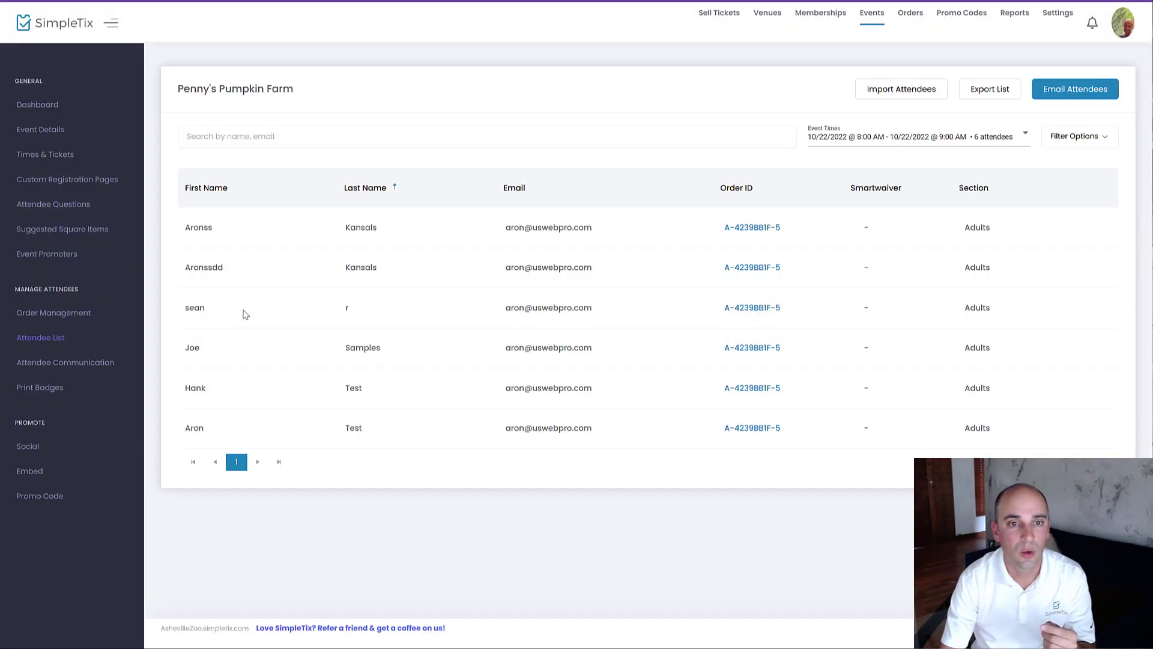
Step: Filter attendees to the 10:00 AM slot and copy the attendee's Smartwaiver link
{"action": "left_click", "coordinate": [930, 139]}
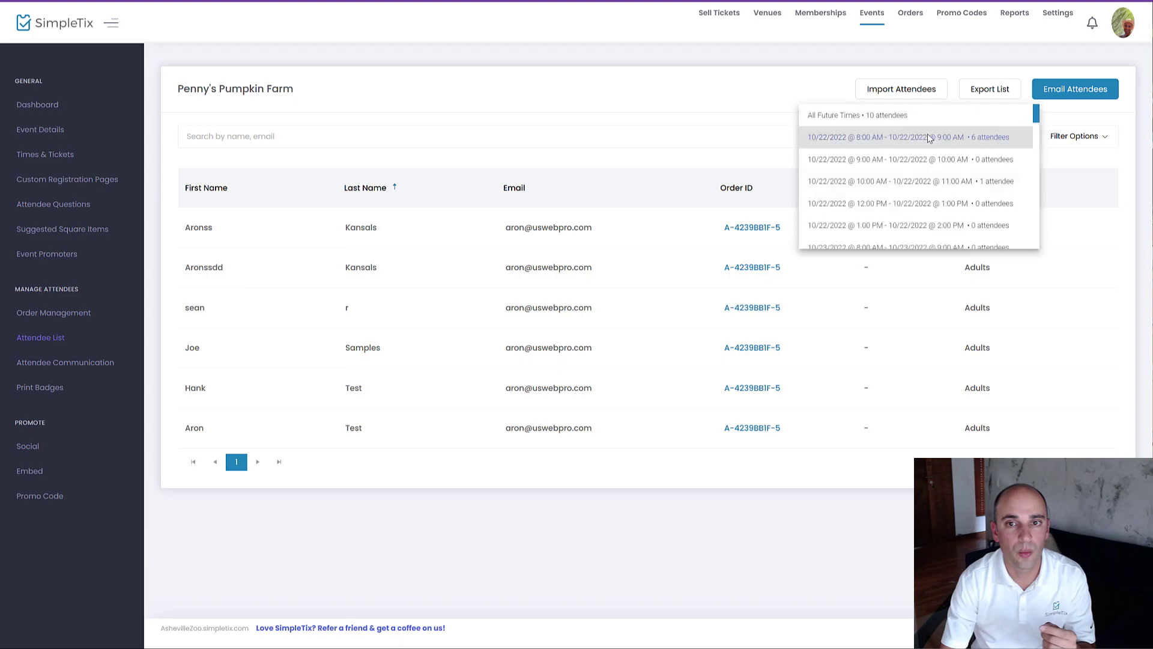
{"action": "left_click", "coordinate": [918, 140]}
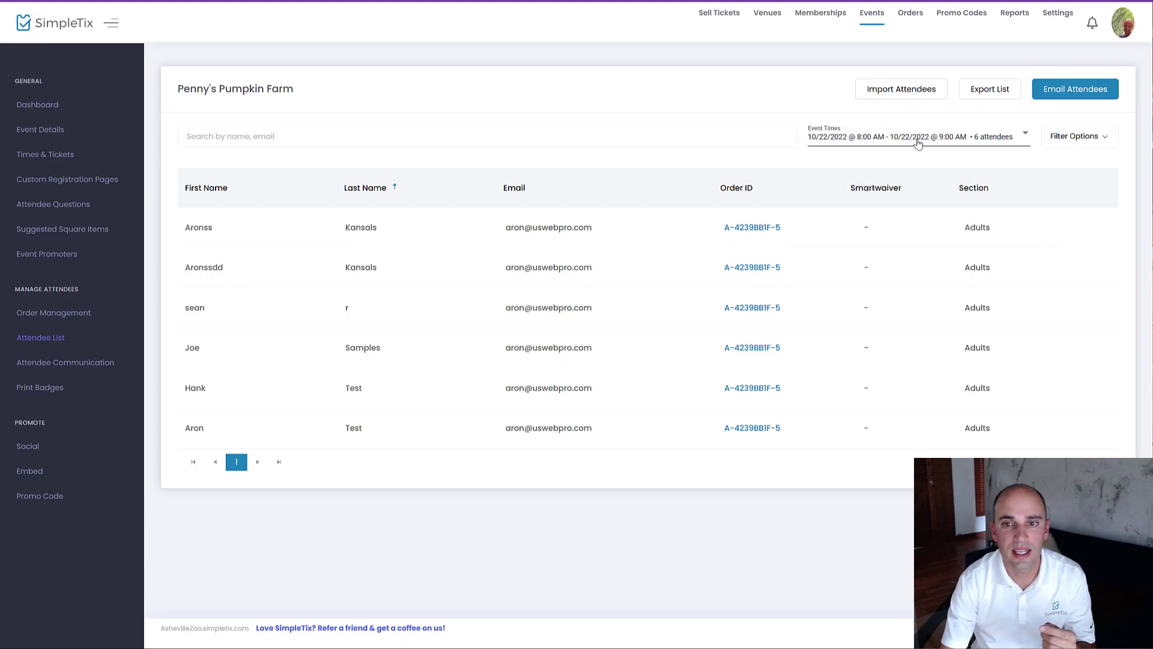
{"action": "left_click", "coordinate": [920, 139]}
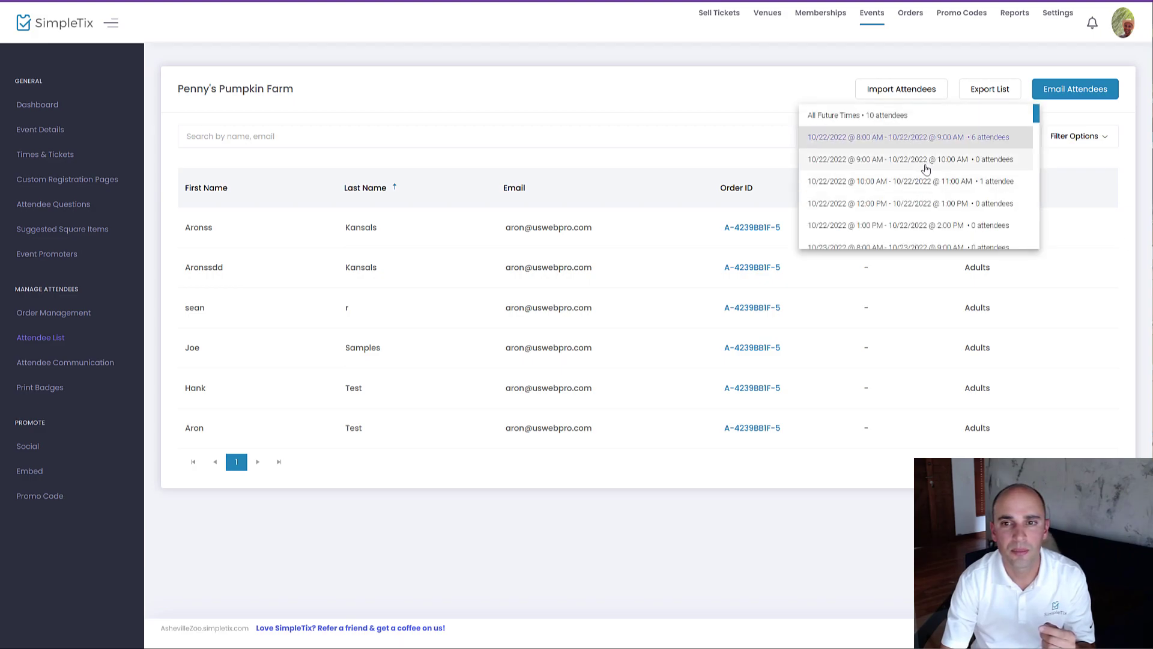
{"action": "left_click", "coordinate": [925, 182]}
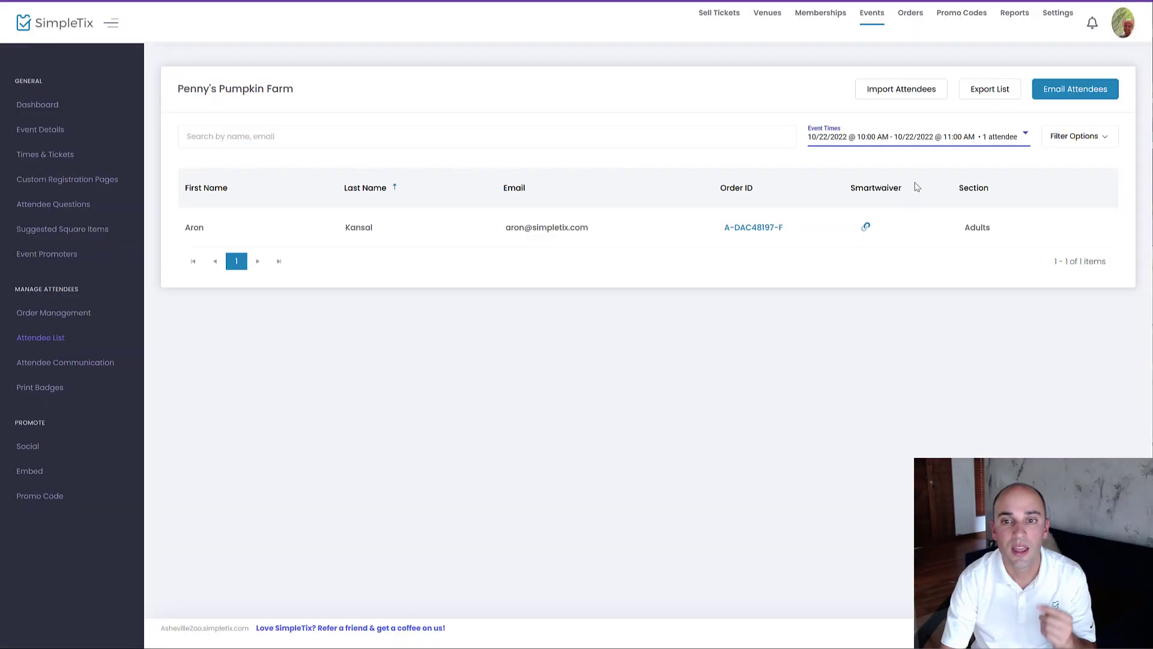
{"action": "right_click", "coordinate": [866, 230]}
{"action": "left_click", "coordinate": [838, 281]}
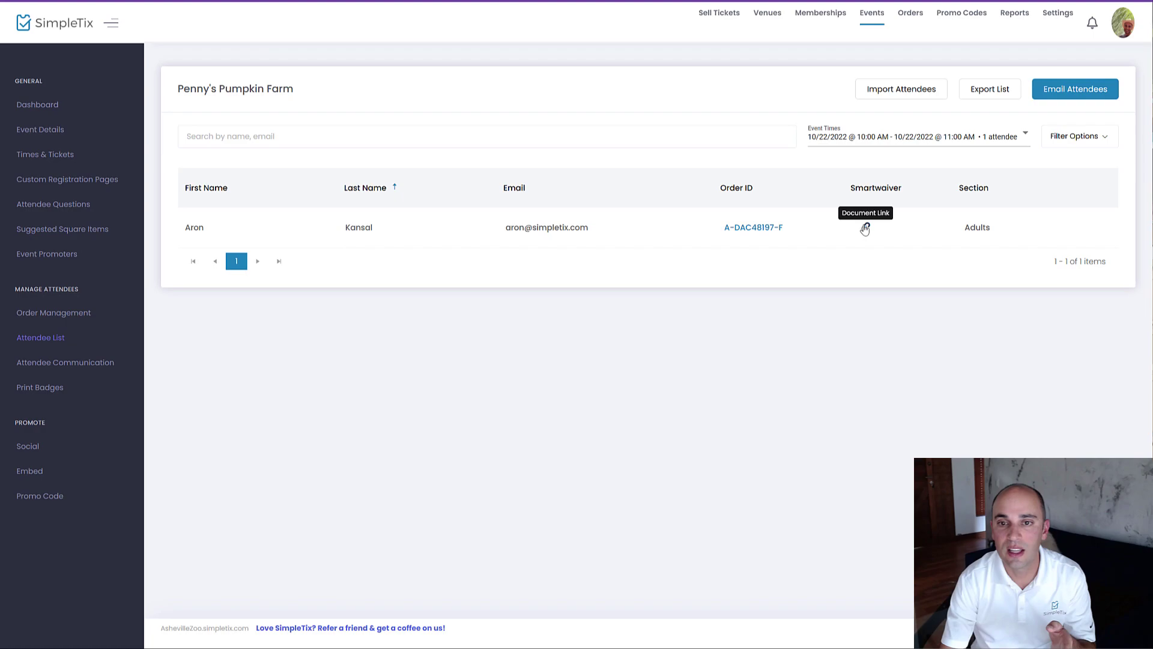
{"action": "left_click", "coordinate": [867, 230]}
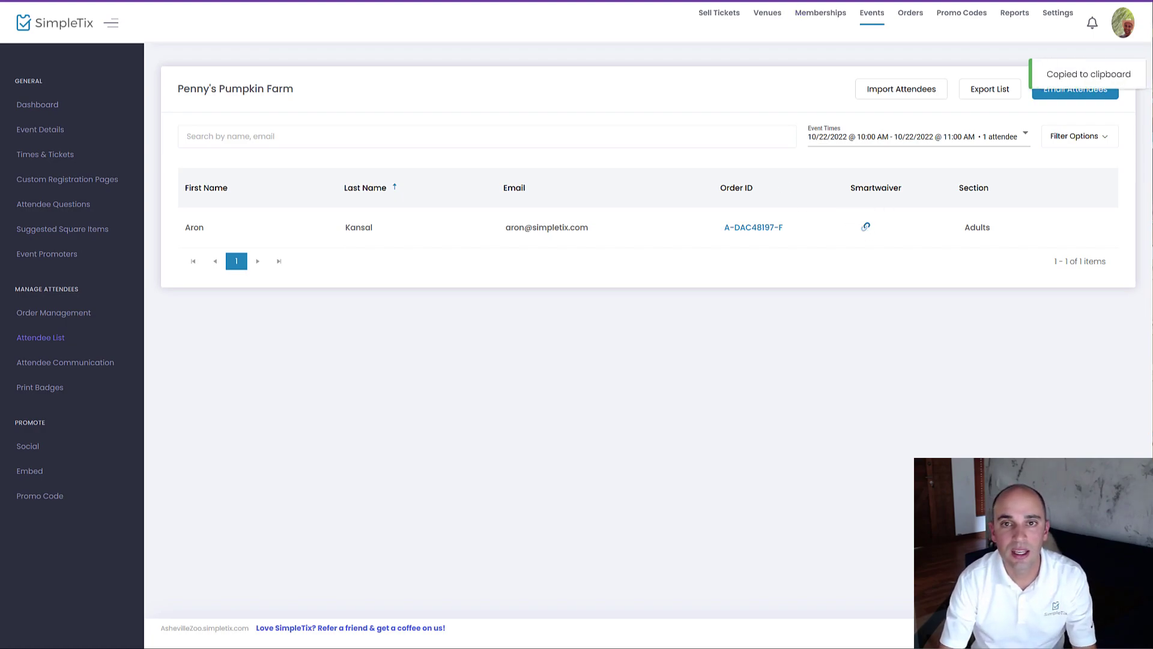
Step: Load the copied waiver link in a private window and submit the signed waiver
{"action": "key", "text": "ctrl+shift+n"}
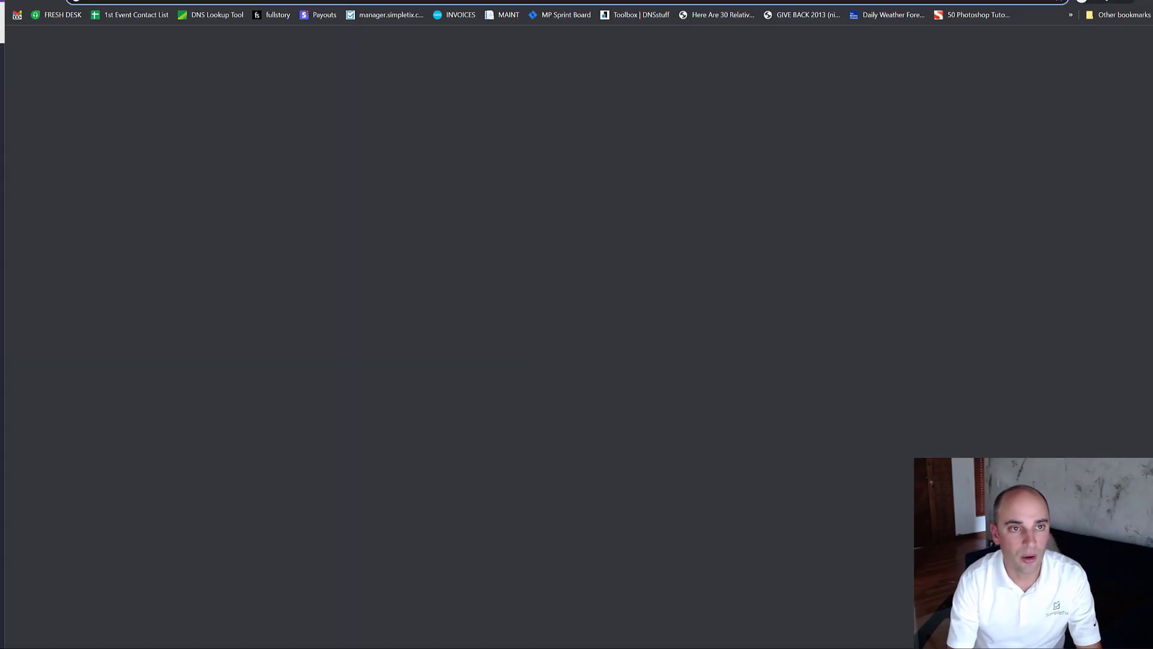
{"action": "key", "text": "ctrl+v"}
{"action": "key", "text": "Return"}
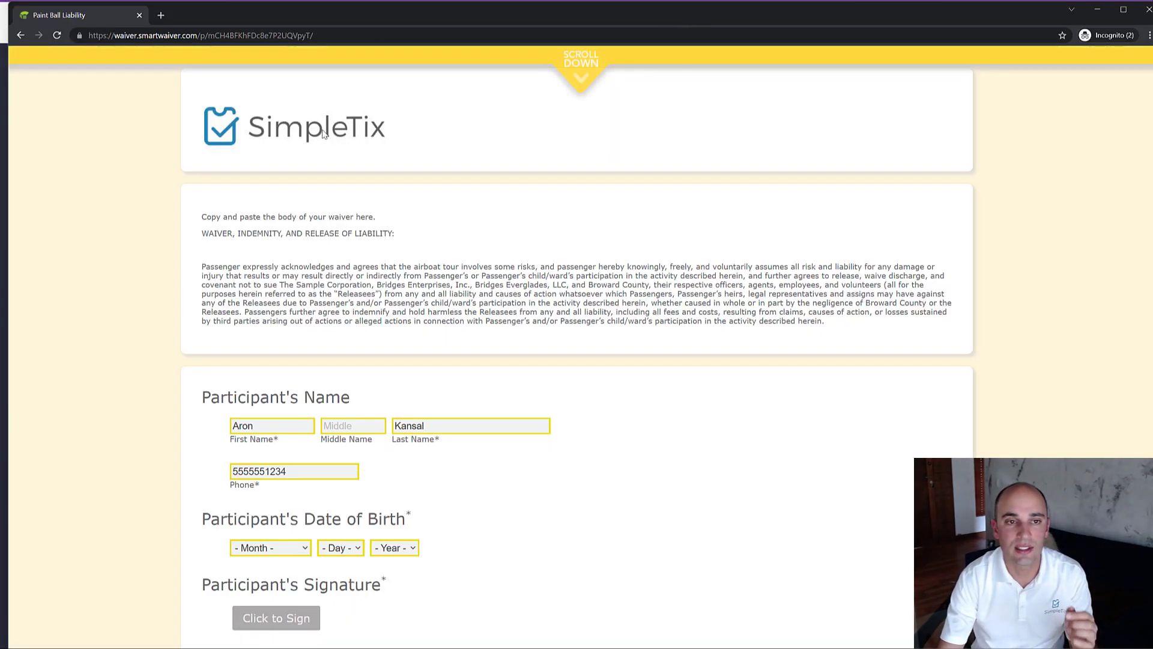
{"action": "scroll", "coordinate": [372, 260], "scroll_direction": "down", "scroll_amount": 7}
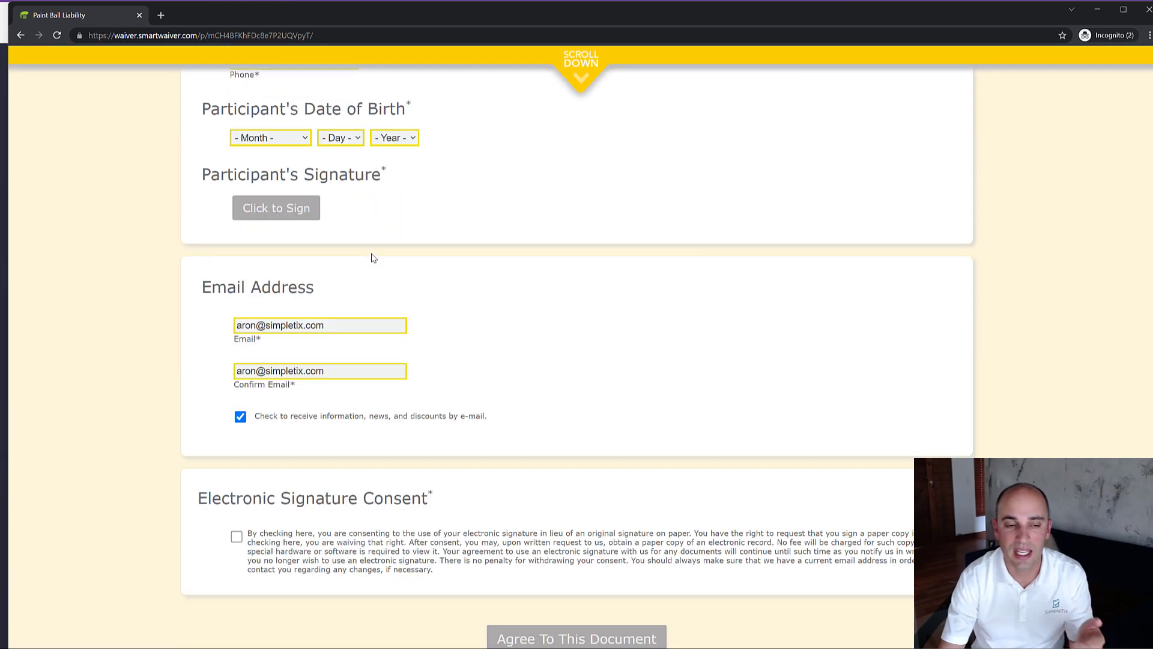
{"action": "scroll", "coordinate": [373, 250], "scroll_direction": "up", "scroll_amount": 5}
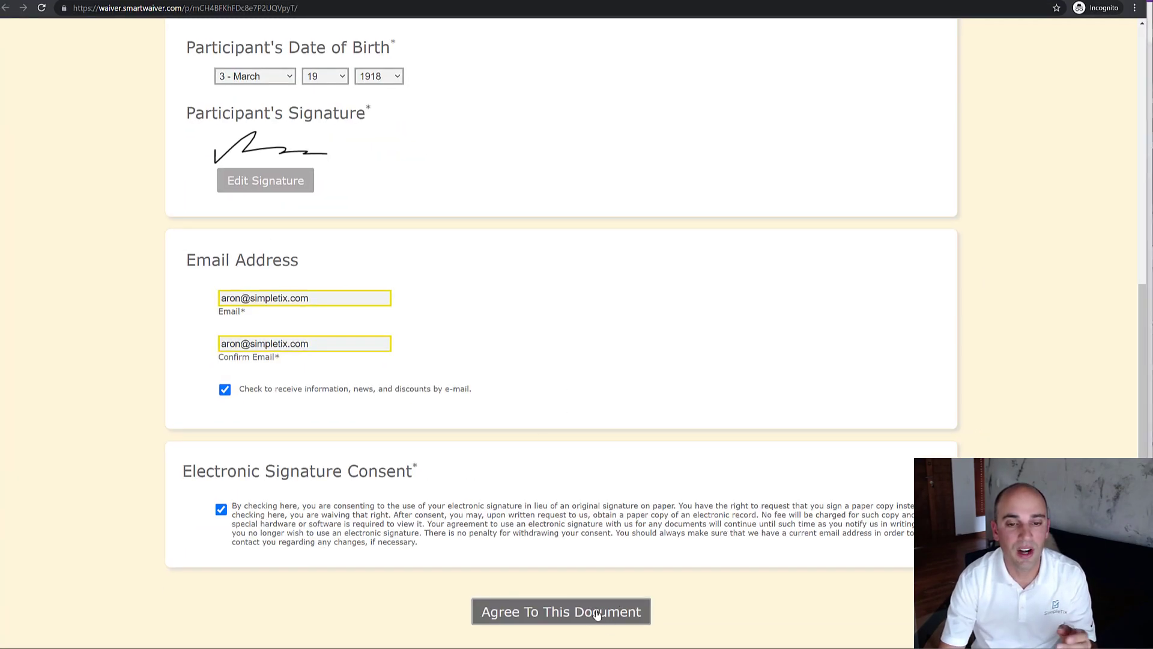
{"action": "left_click", "coordinate": [597, 612]}
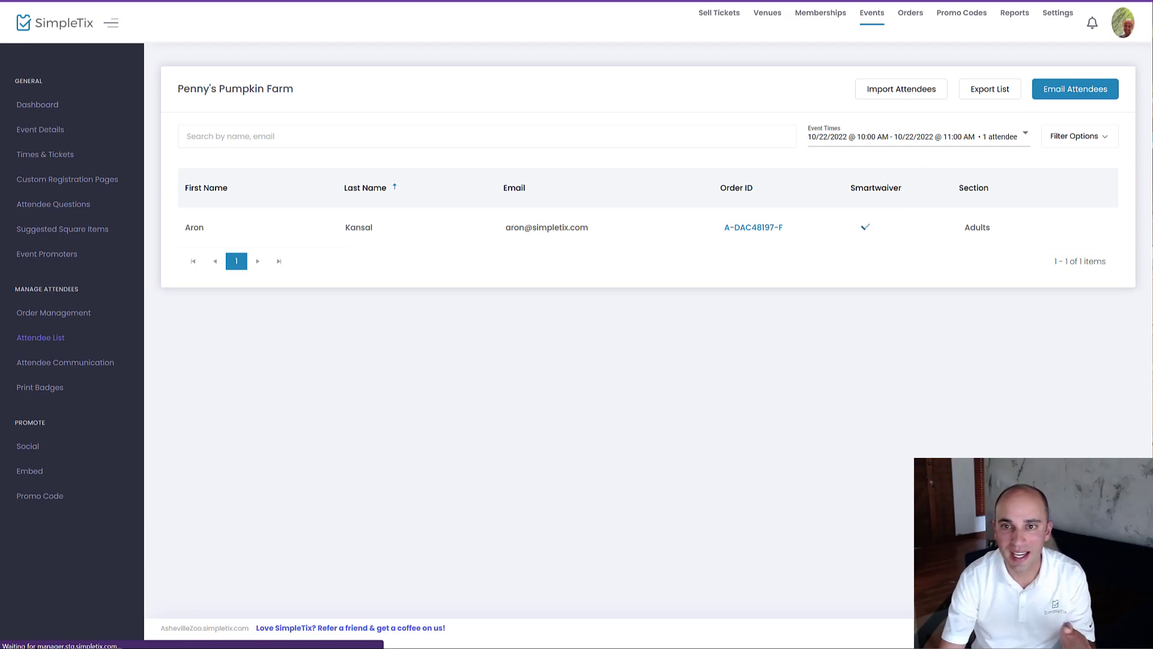
{"action": "left_click", "coordinate": [752, 239]}
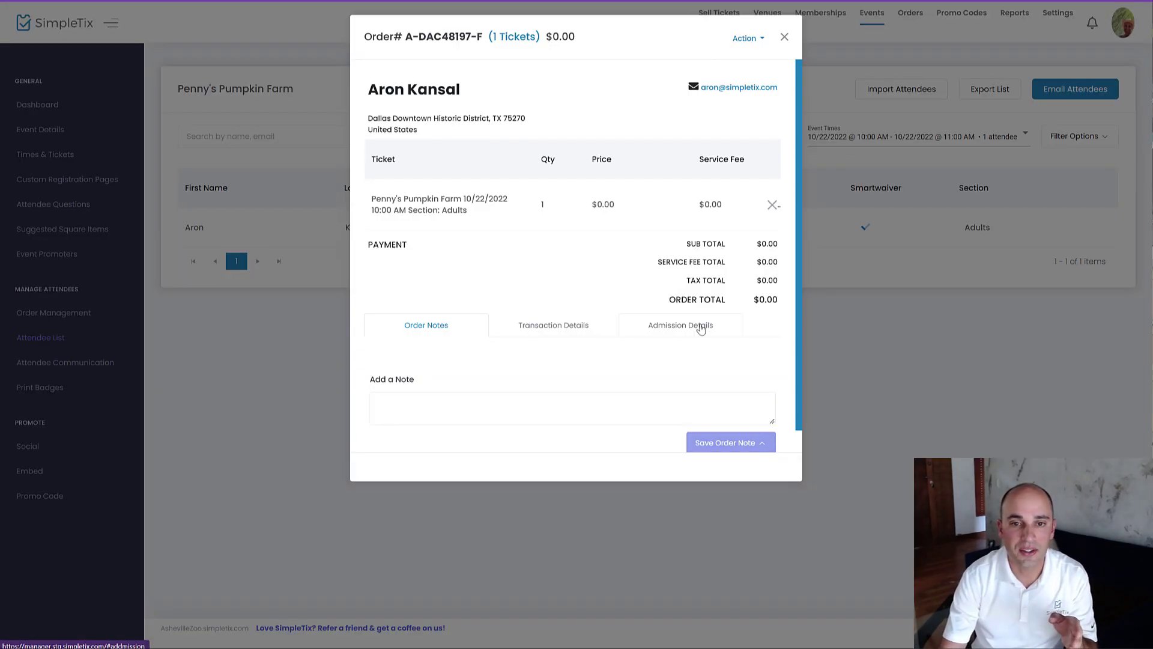
{"action": "left_click", "coordinate": [695, 326]}
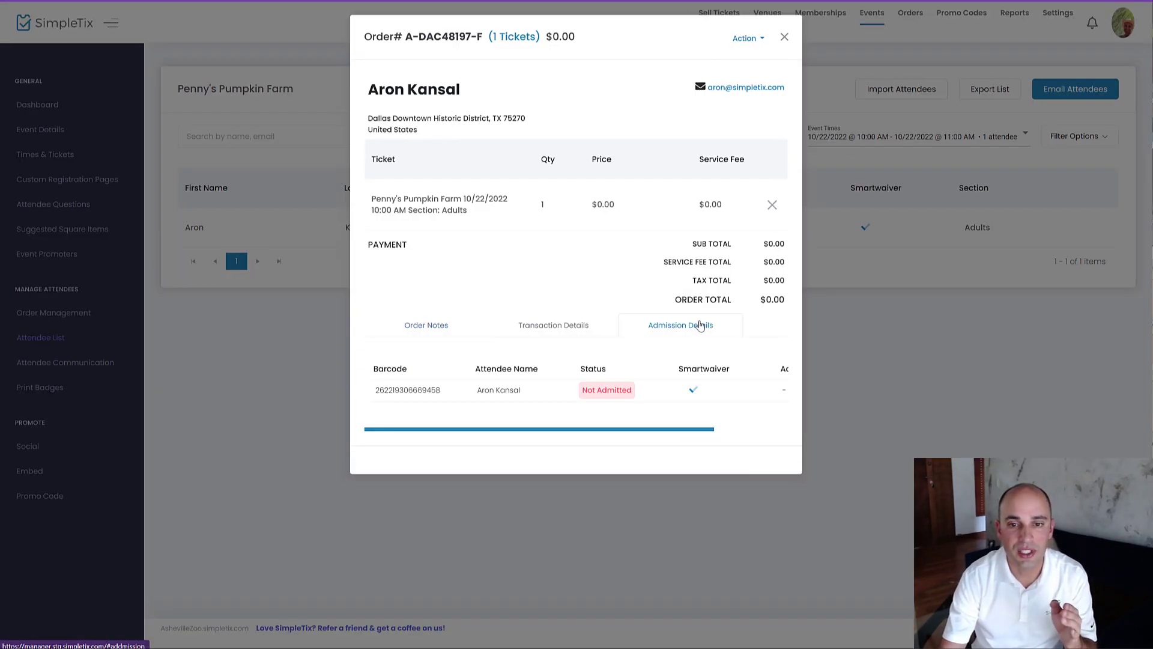
{"action": "mouse_move", "coordinate": [693, 393]}
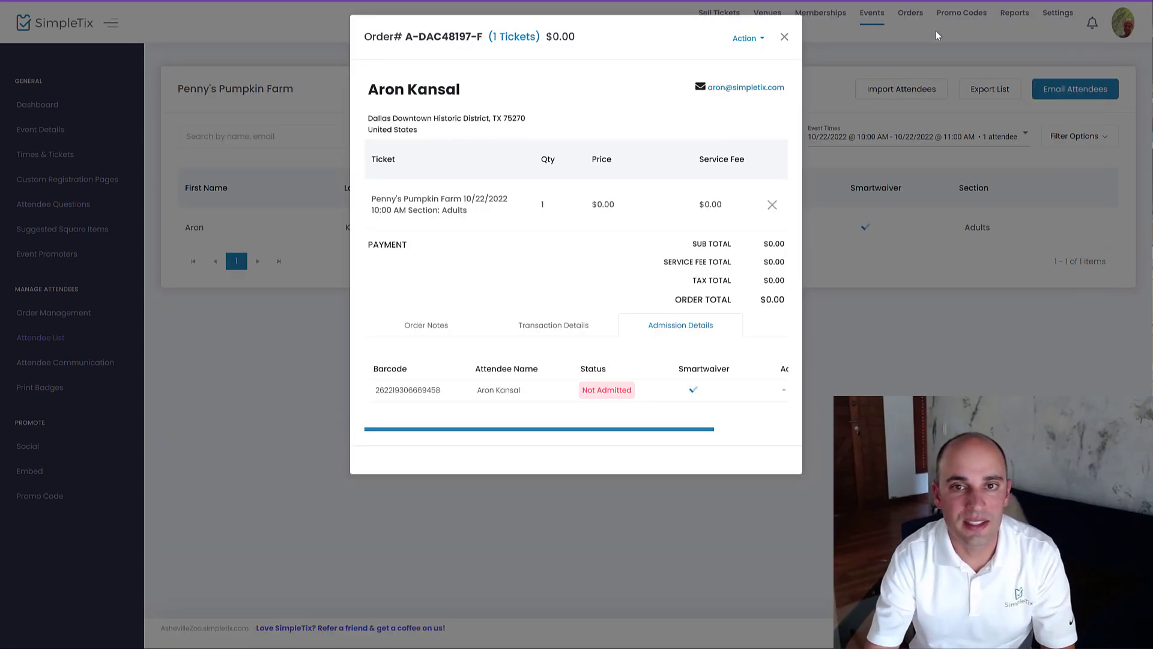
Step: Close the order details and open the Email Attendees composer for the 10:00 AM slot
{"action": "left_click", "coordinate": [784, 37]}
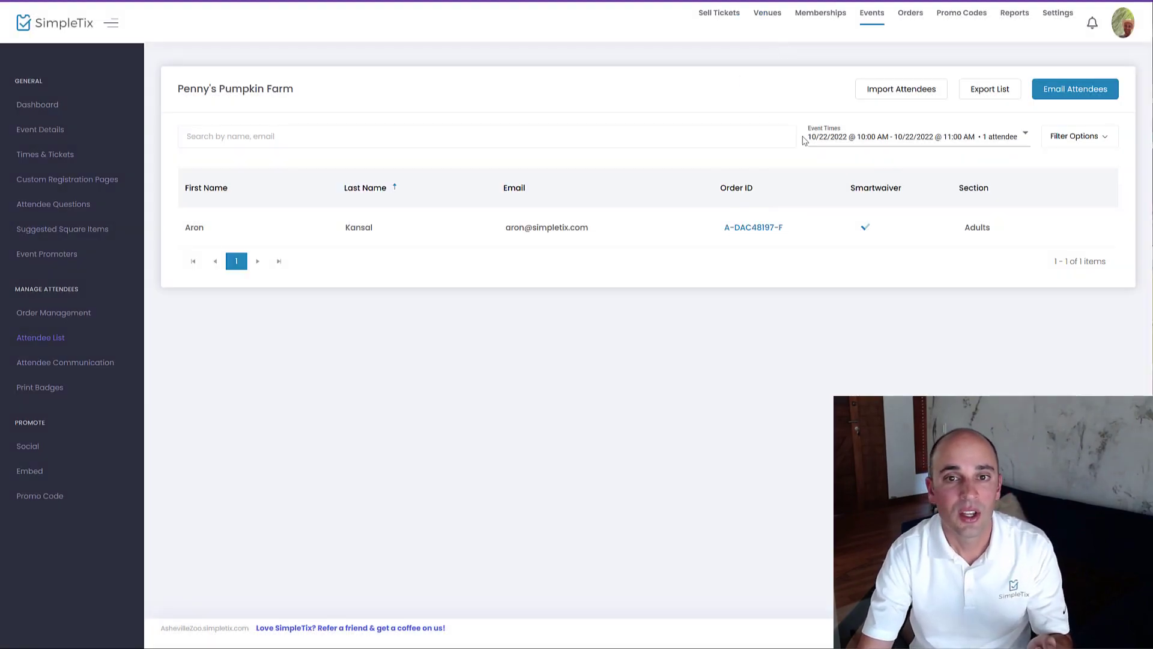
{"action": "left_click", "coordinate": [1057, 93]}
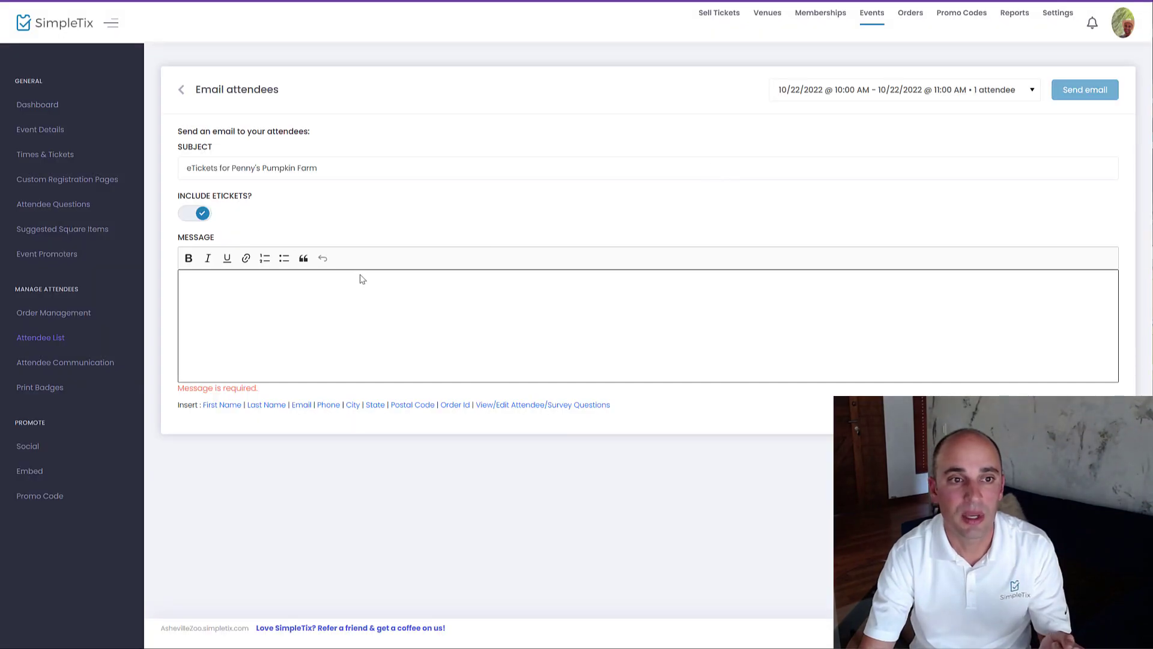